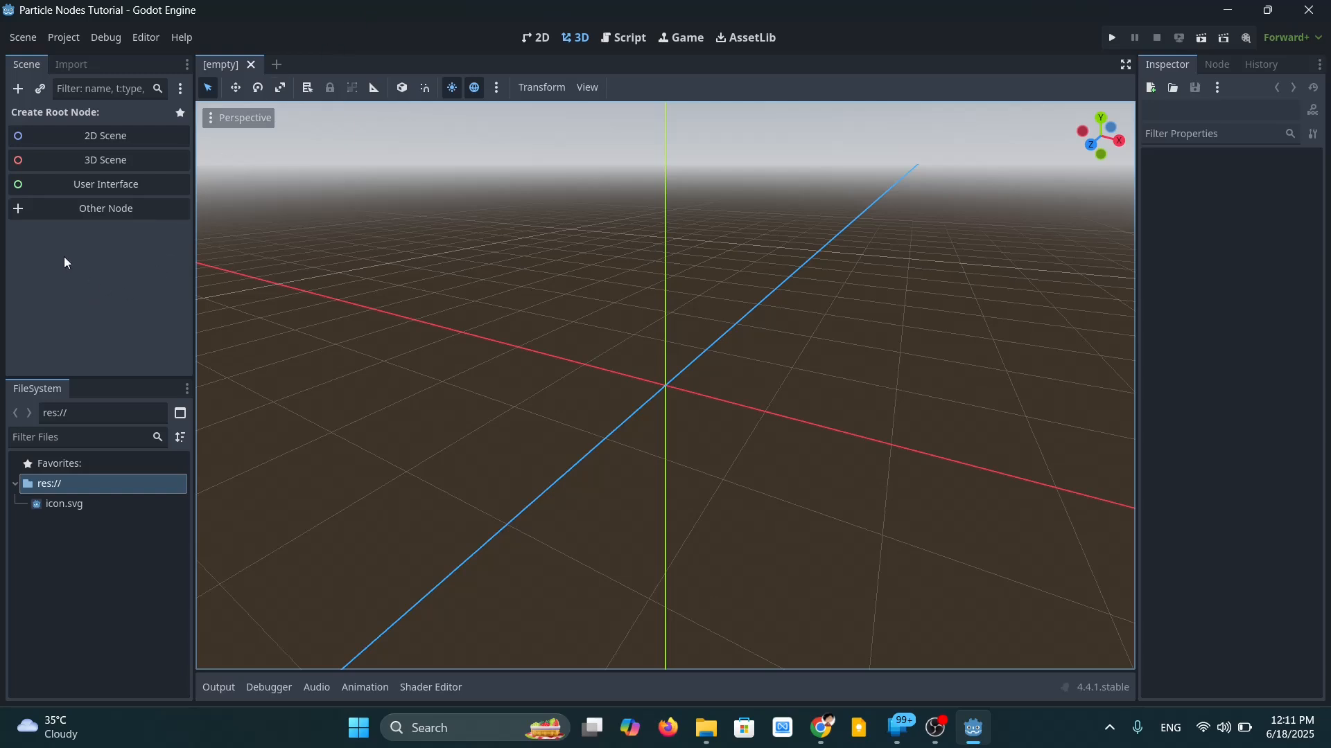
Create a 3D scene root node and add a GPUParticles3D node as its child.
click(62, 161)
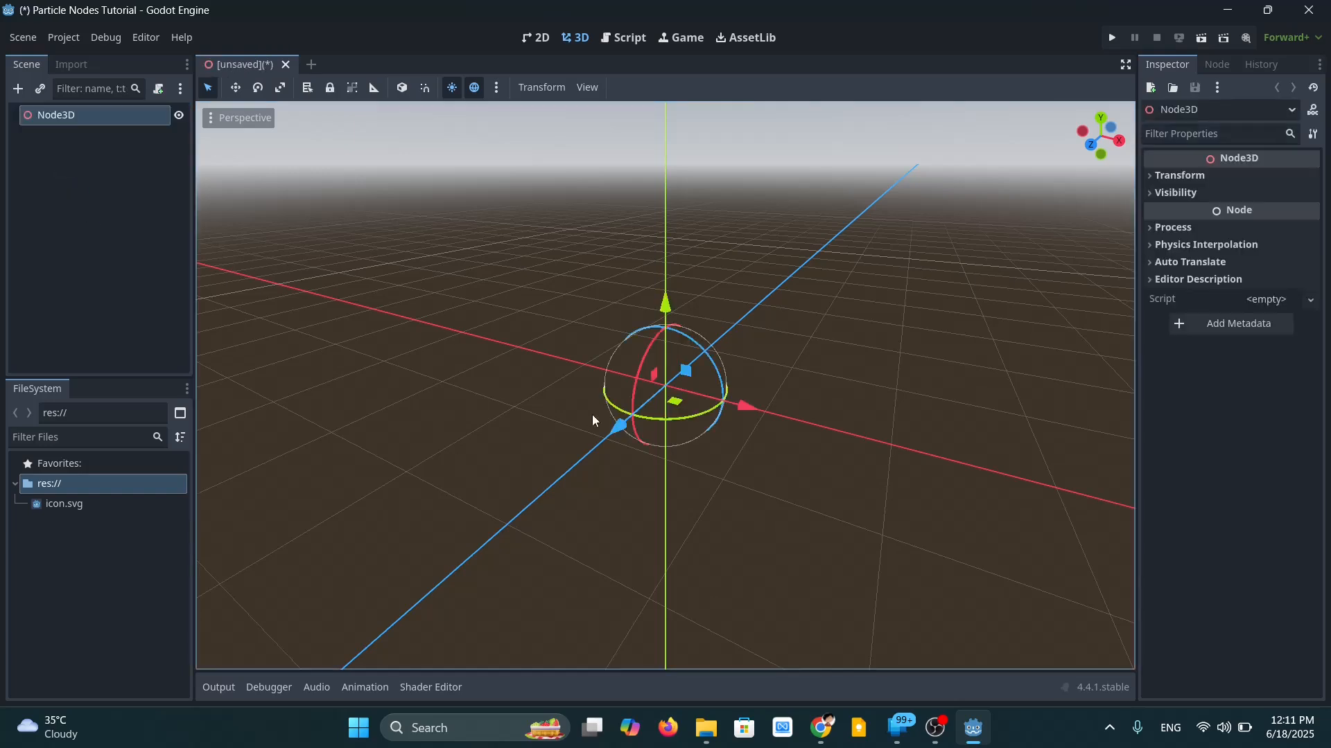
mouse_move(811, 382)
middle_down()
mouse_move(743, 371)
mouse_move(804, 368)
middle_up()
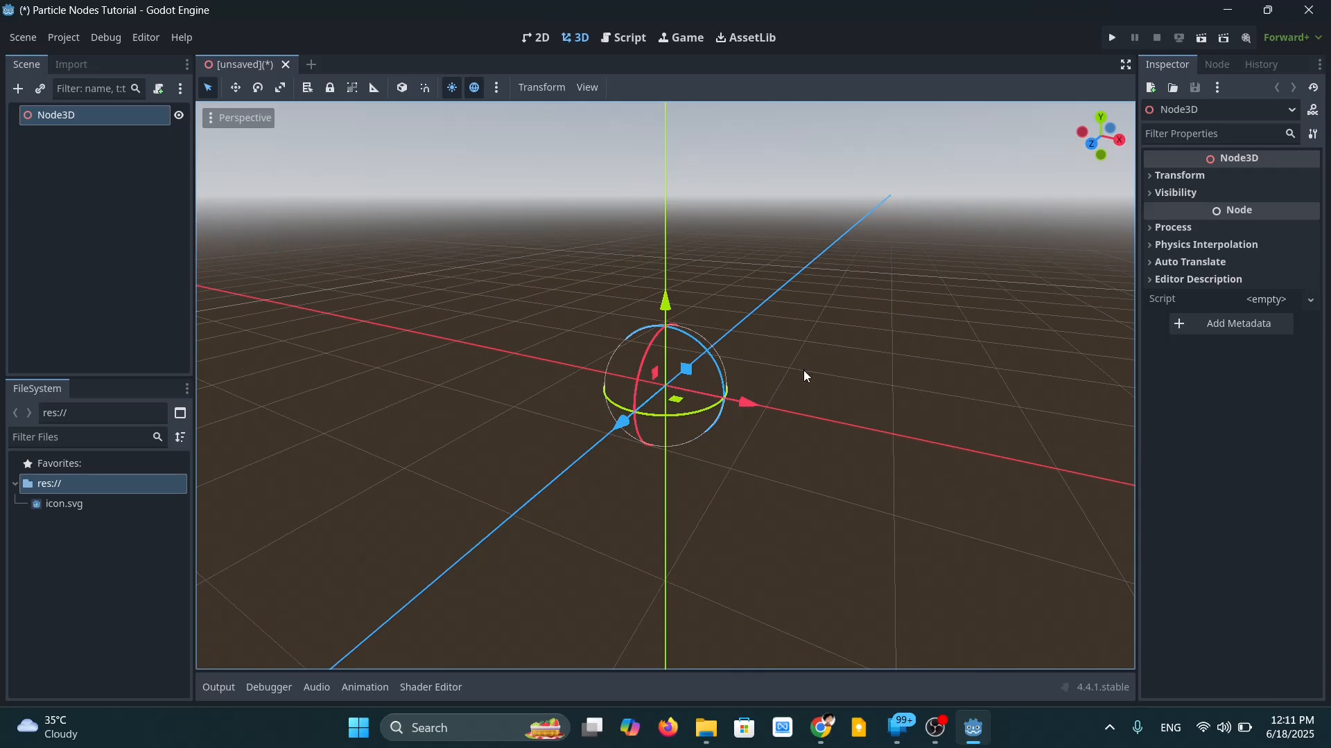
click(81, 233)
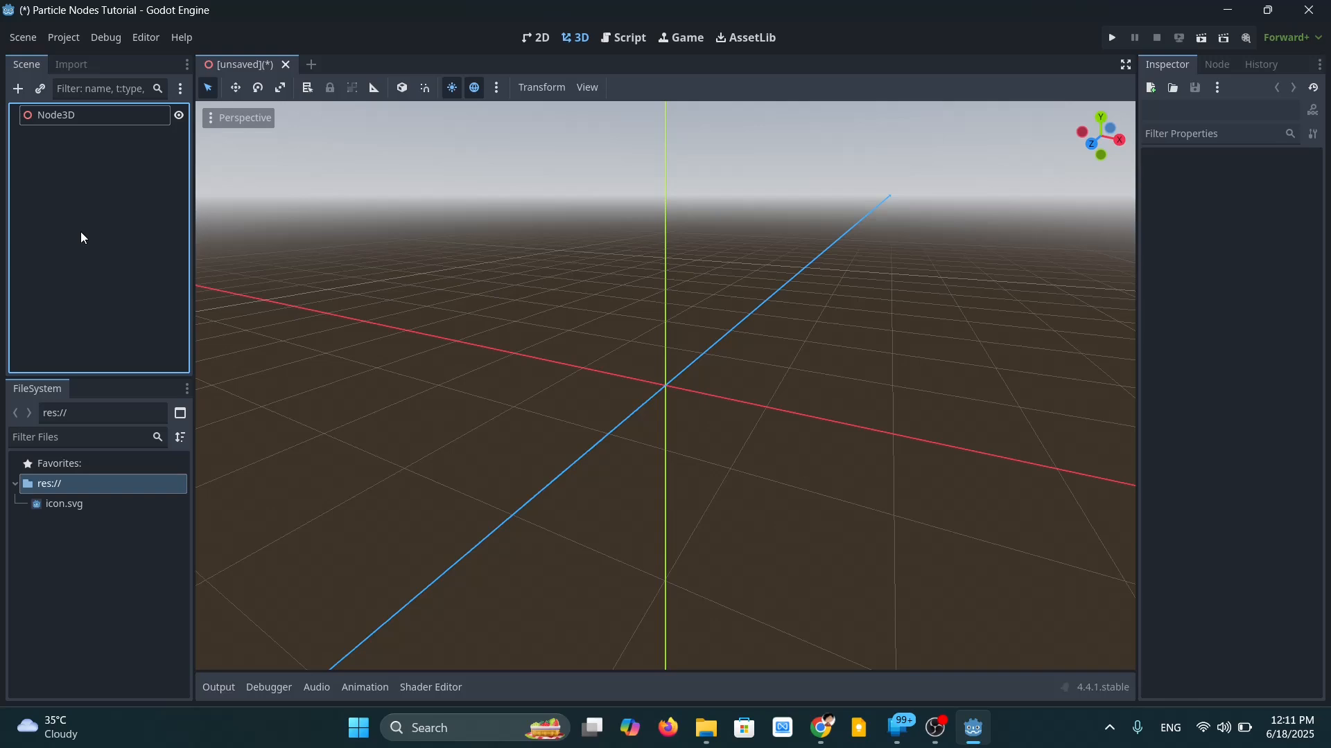
key(ctrl+a)
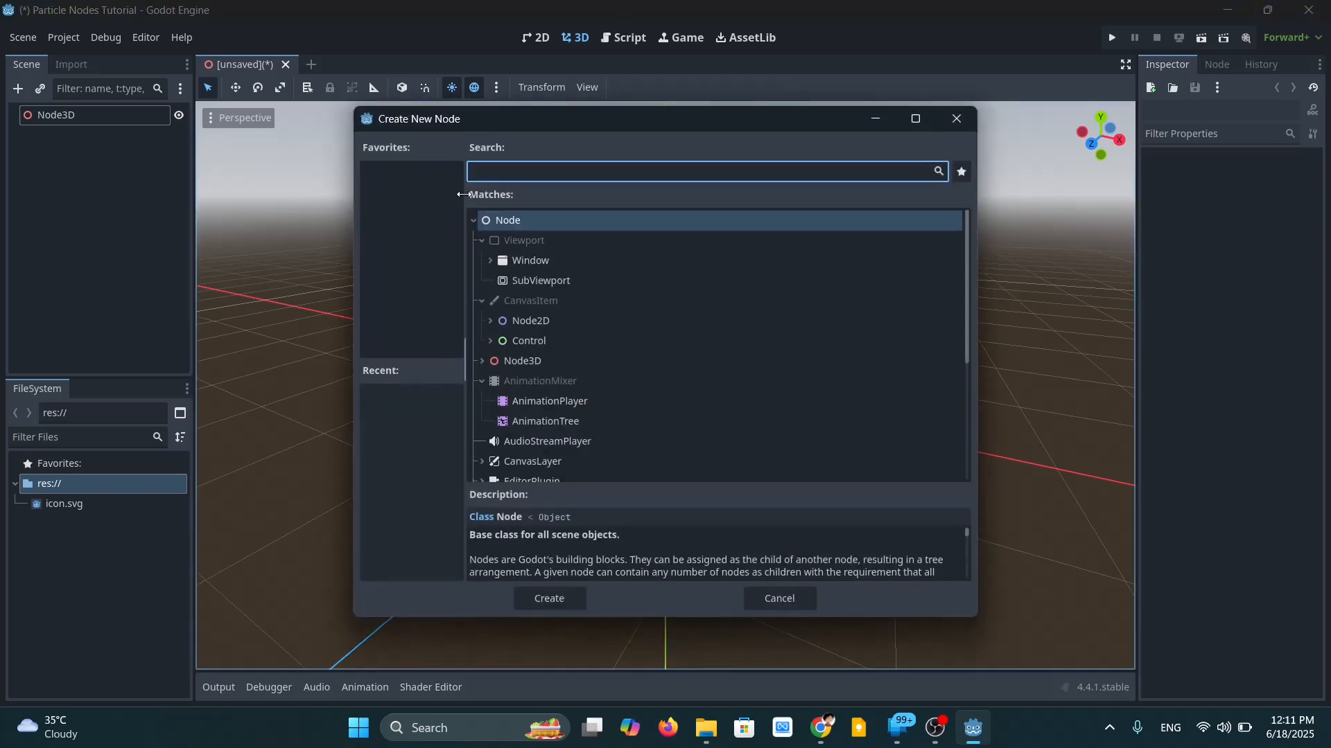
text(particle)
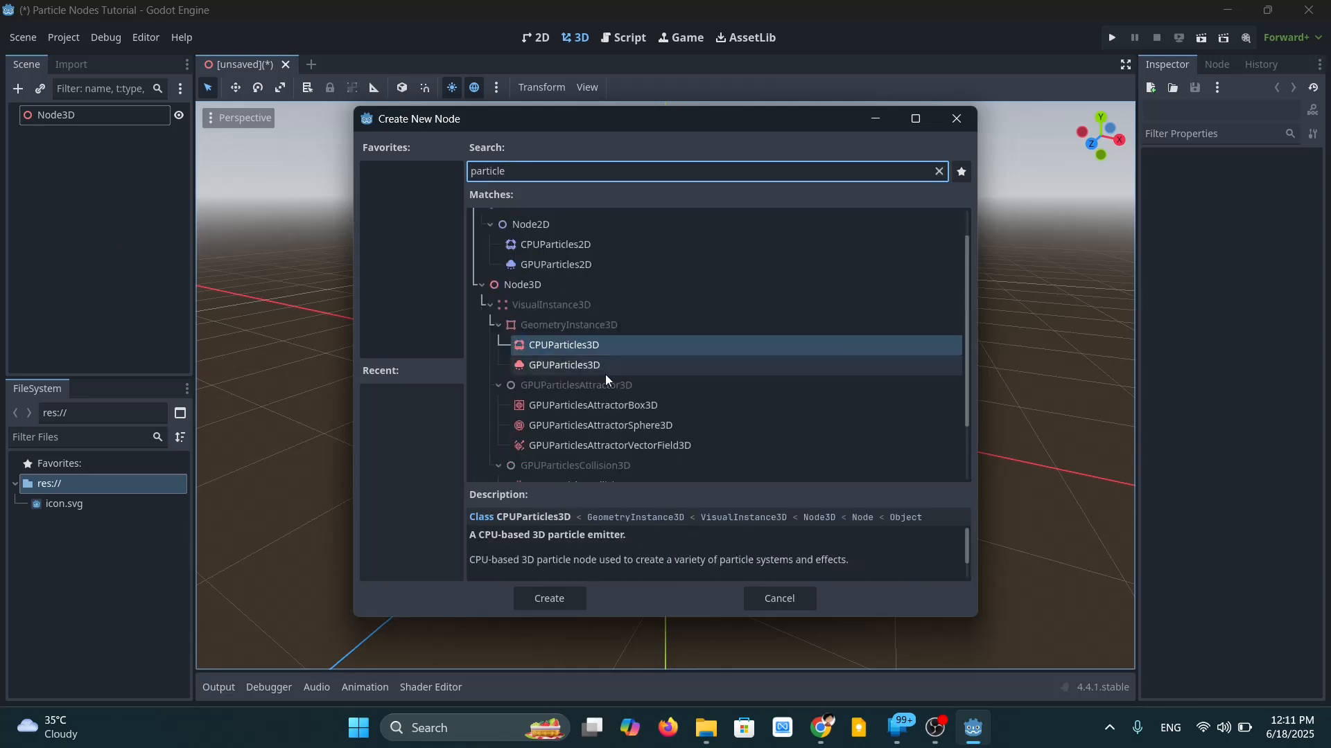
click(559, 365)
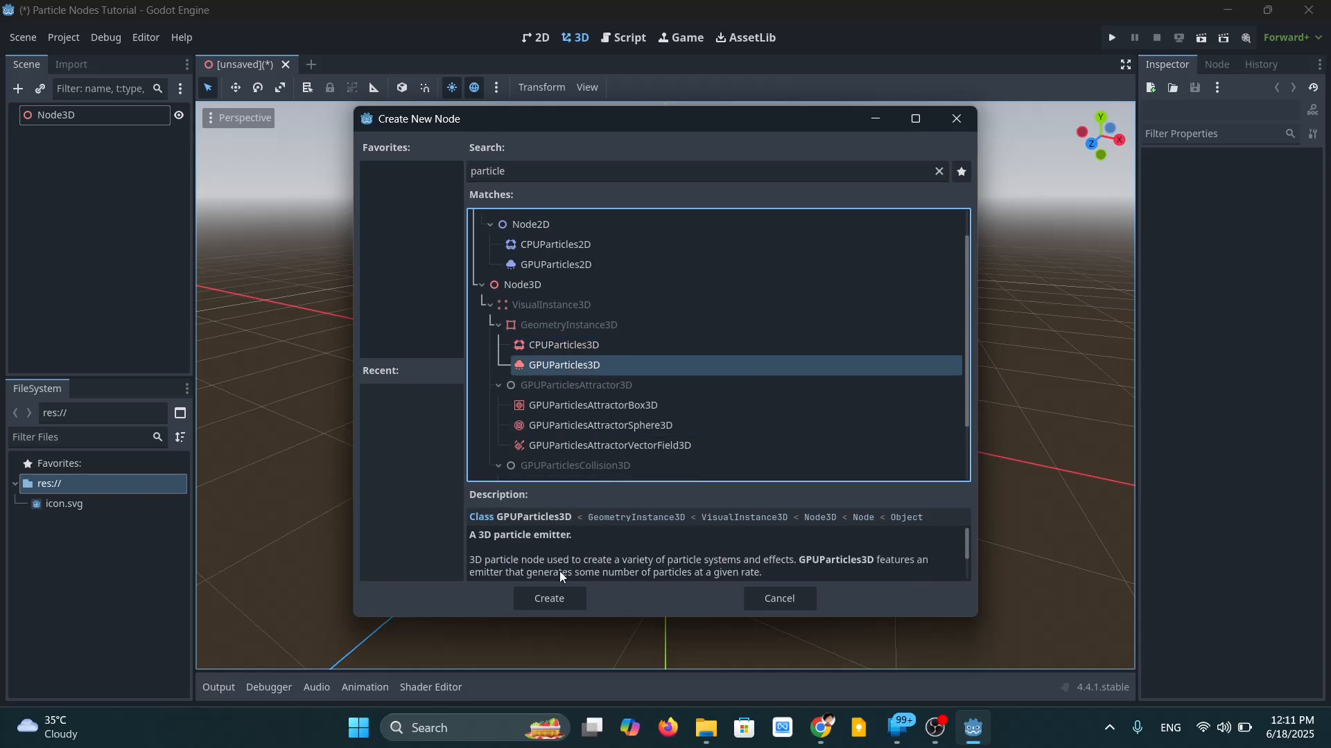
click(561, 595)
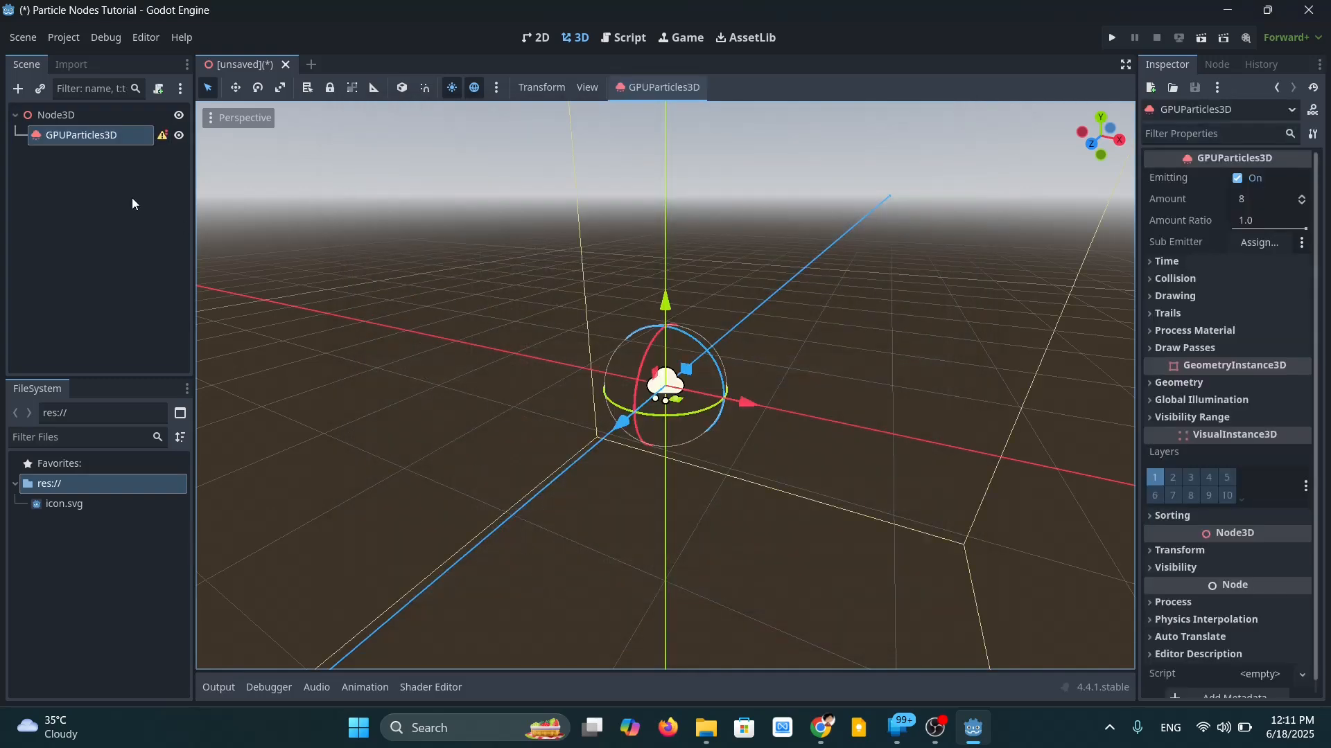
click(71, 197)
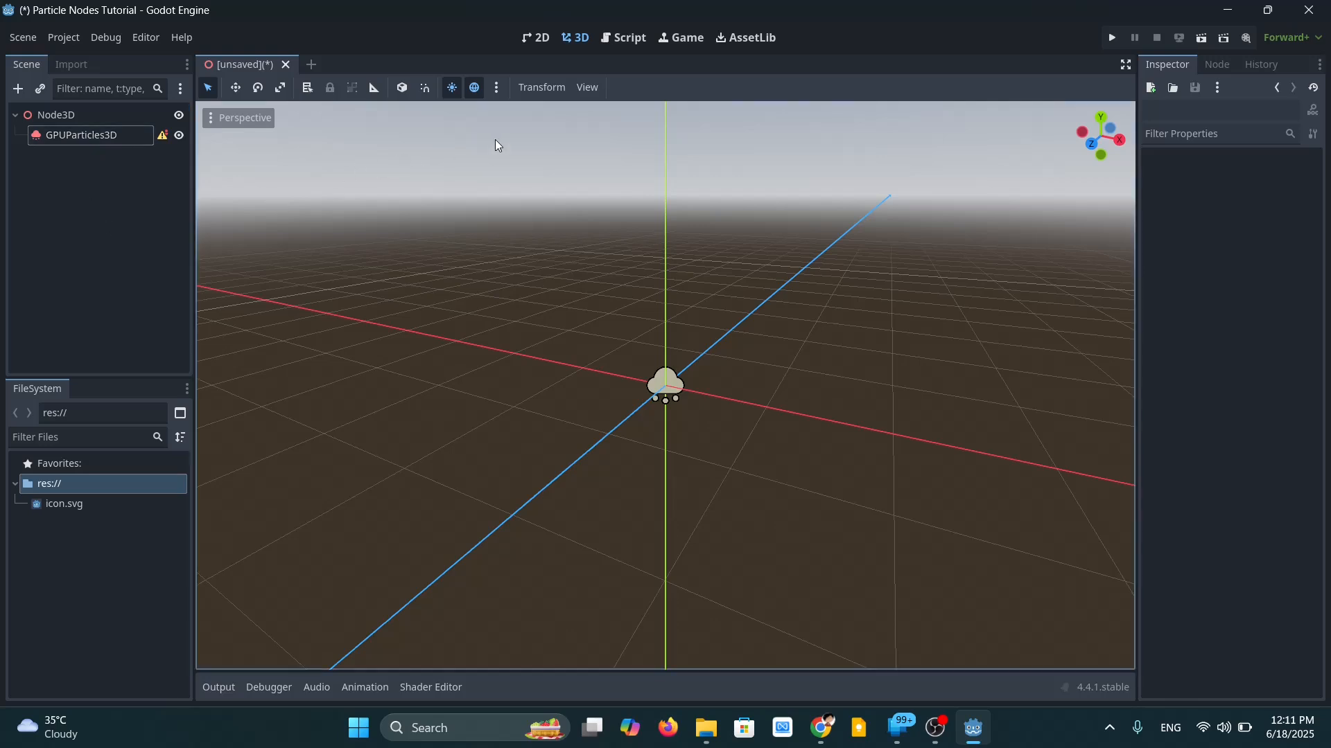
Add the preview sun and the preview environment to the scene as nodes.
click(496, 90)
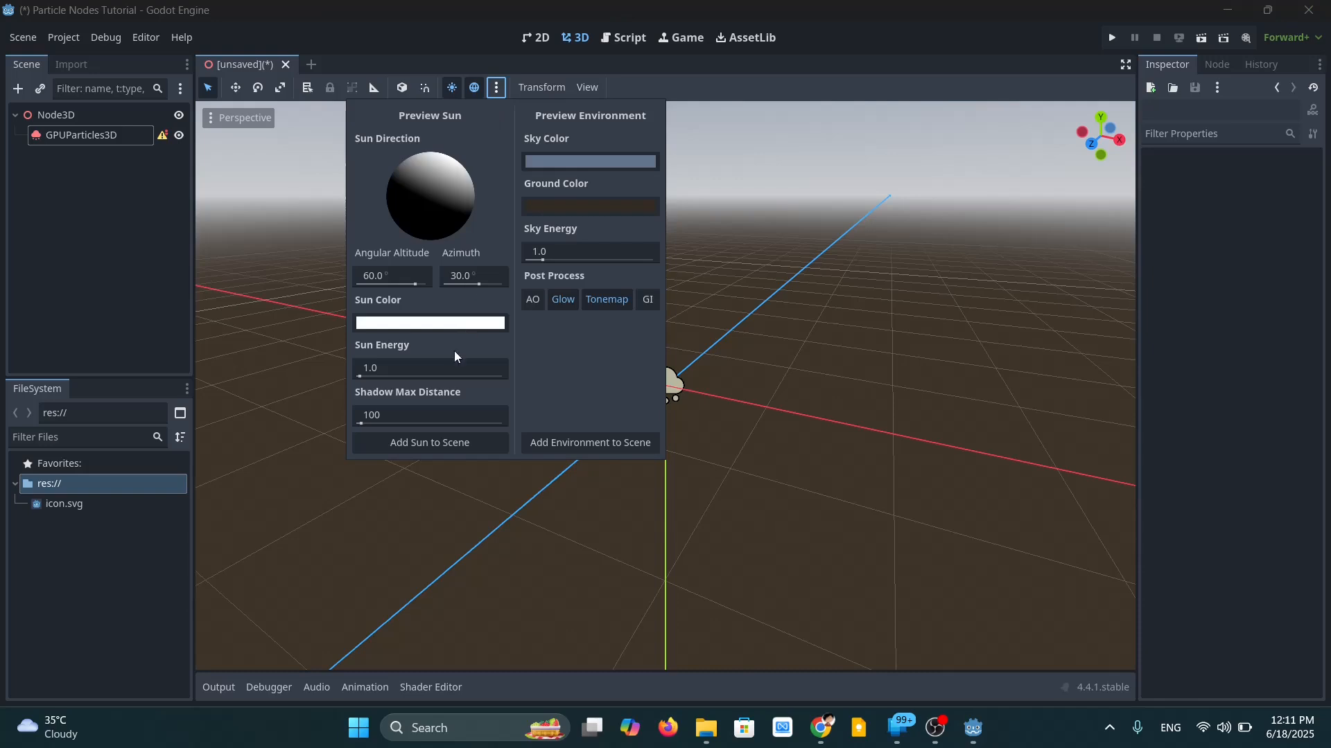
click(441, 439)
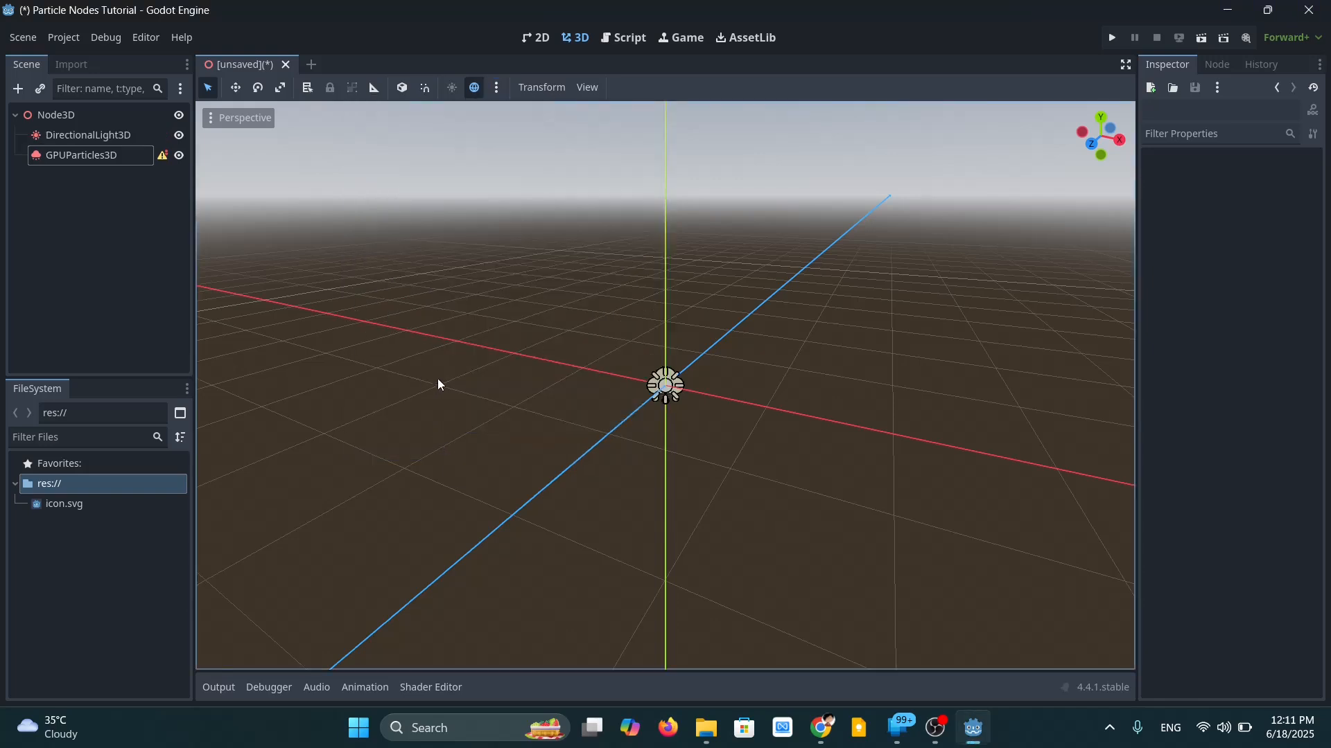
click(496, 89)
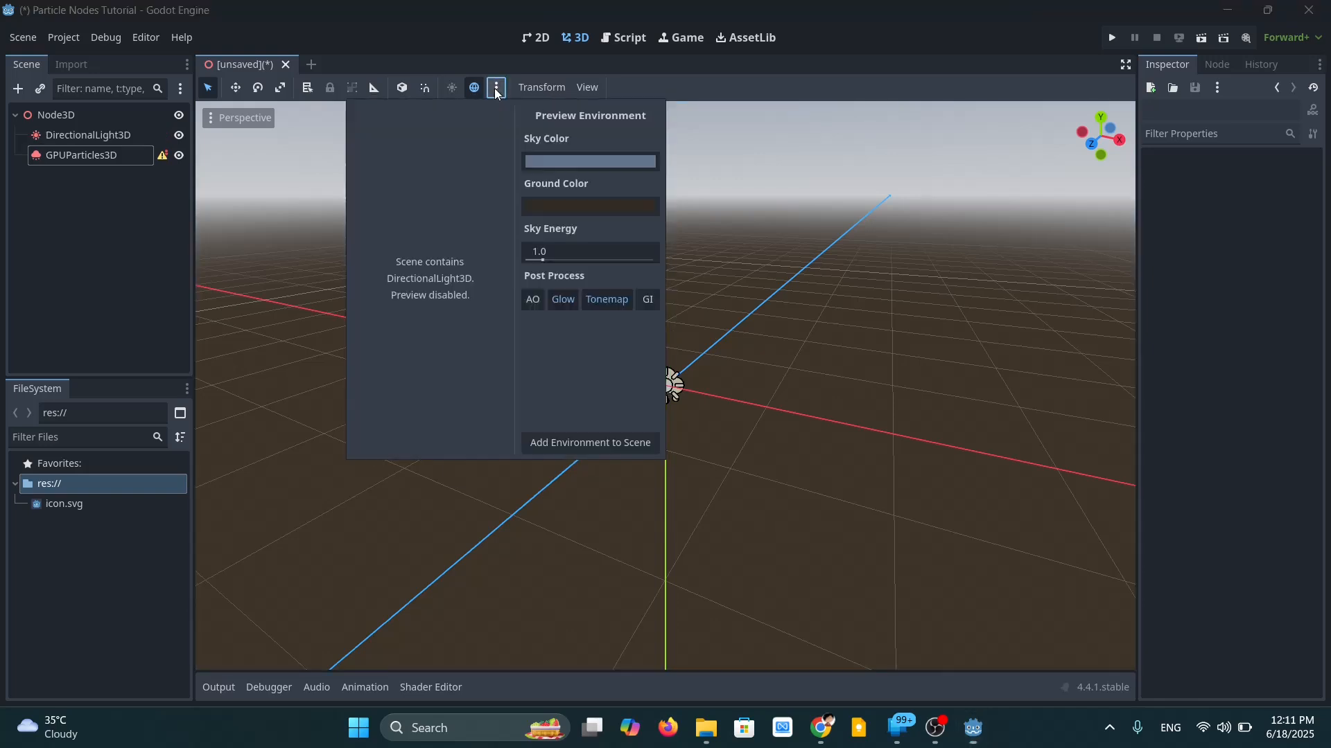
click(589, 444)
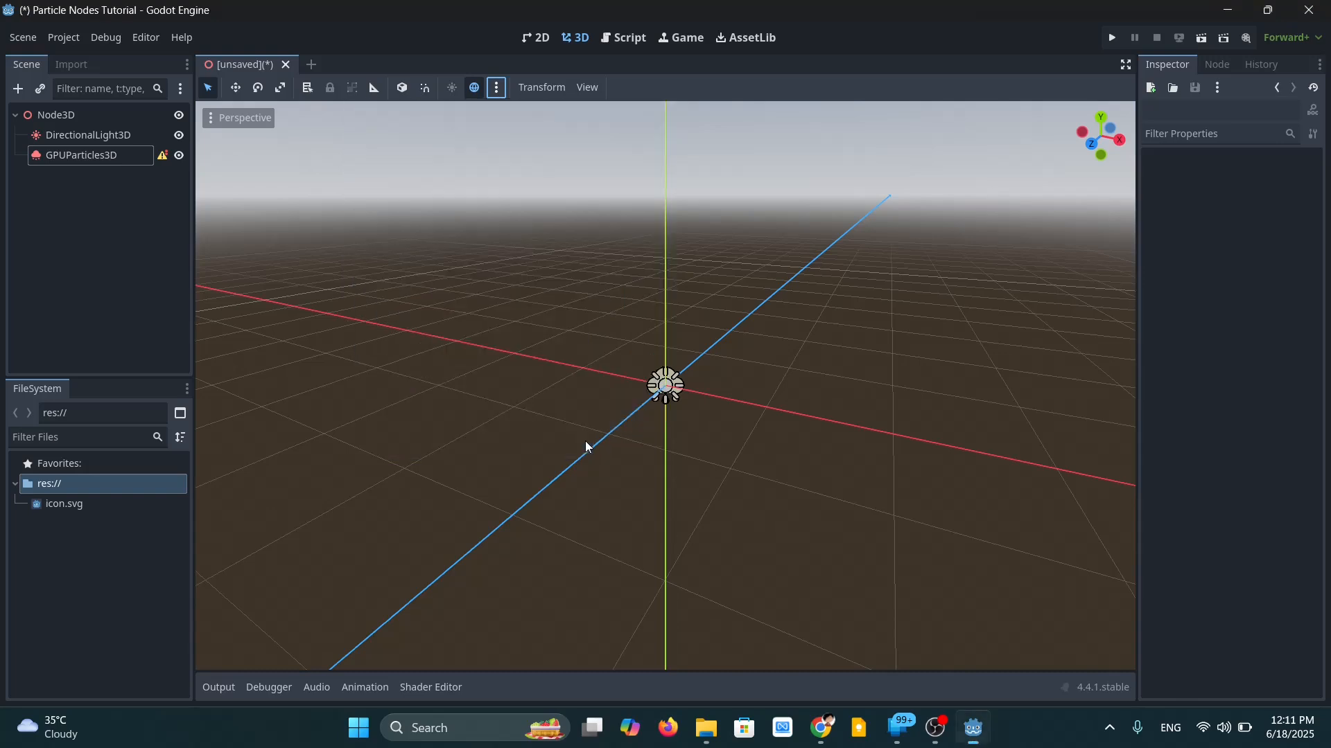
click(121, 267)
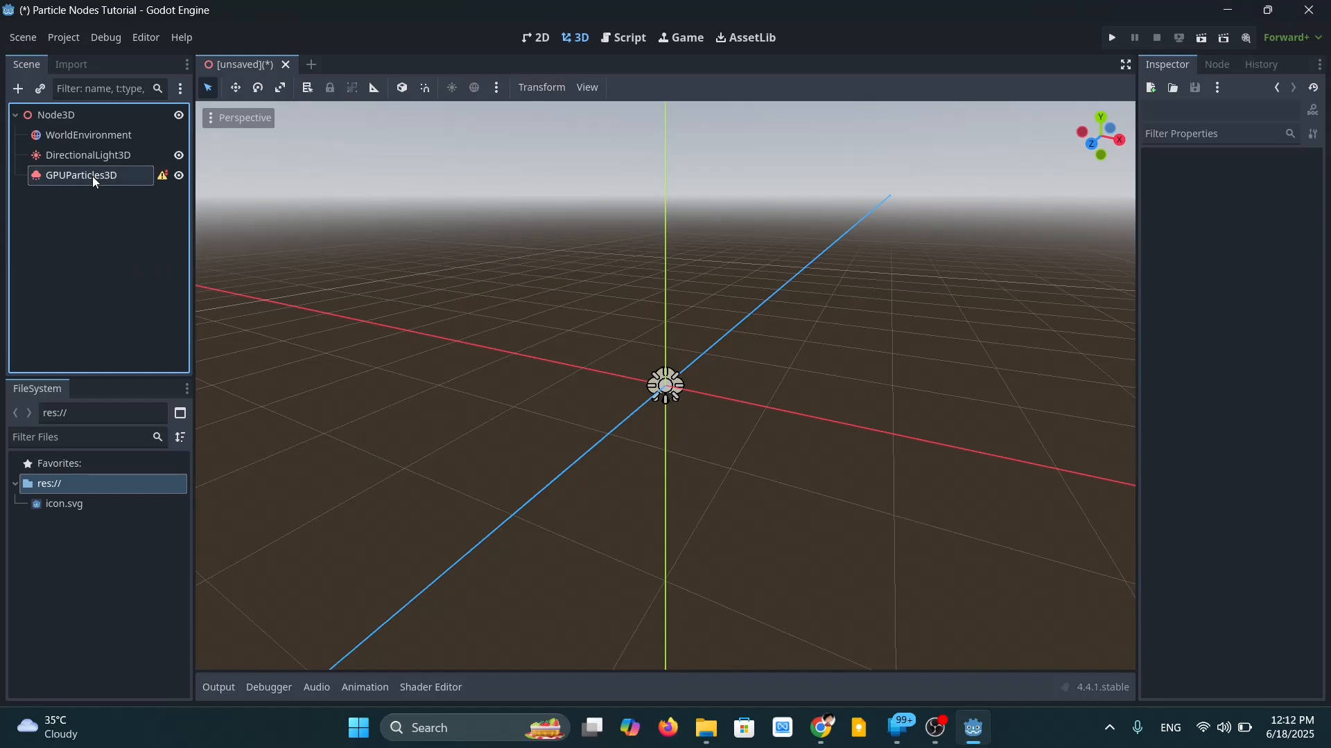
Widen the property area for the GPUParticles3D node and assign a new SphereMesh to draw pass 1.
click(94, 179)
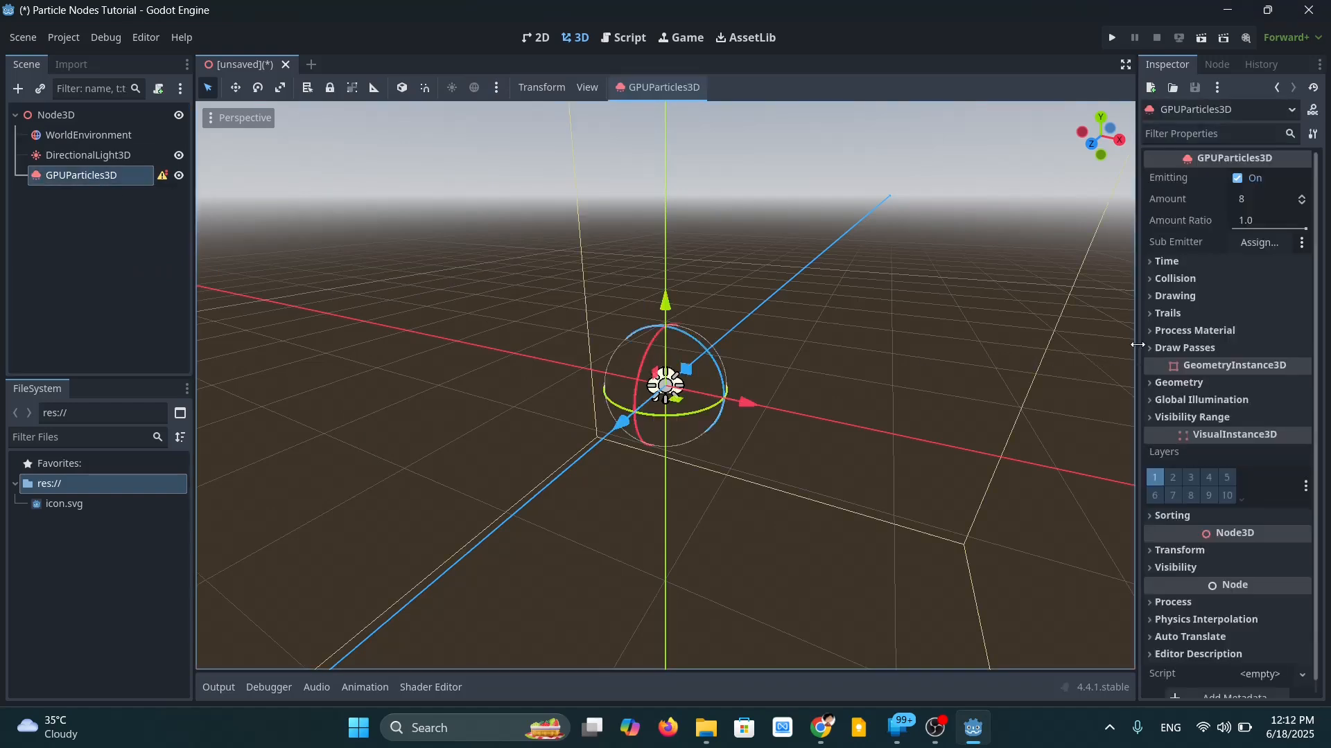
drag(1138, 345, 918, 339)
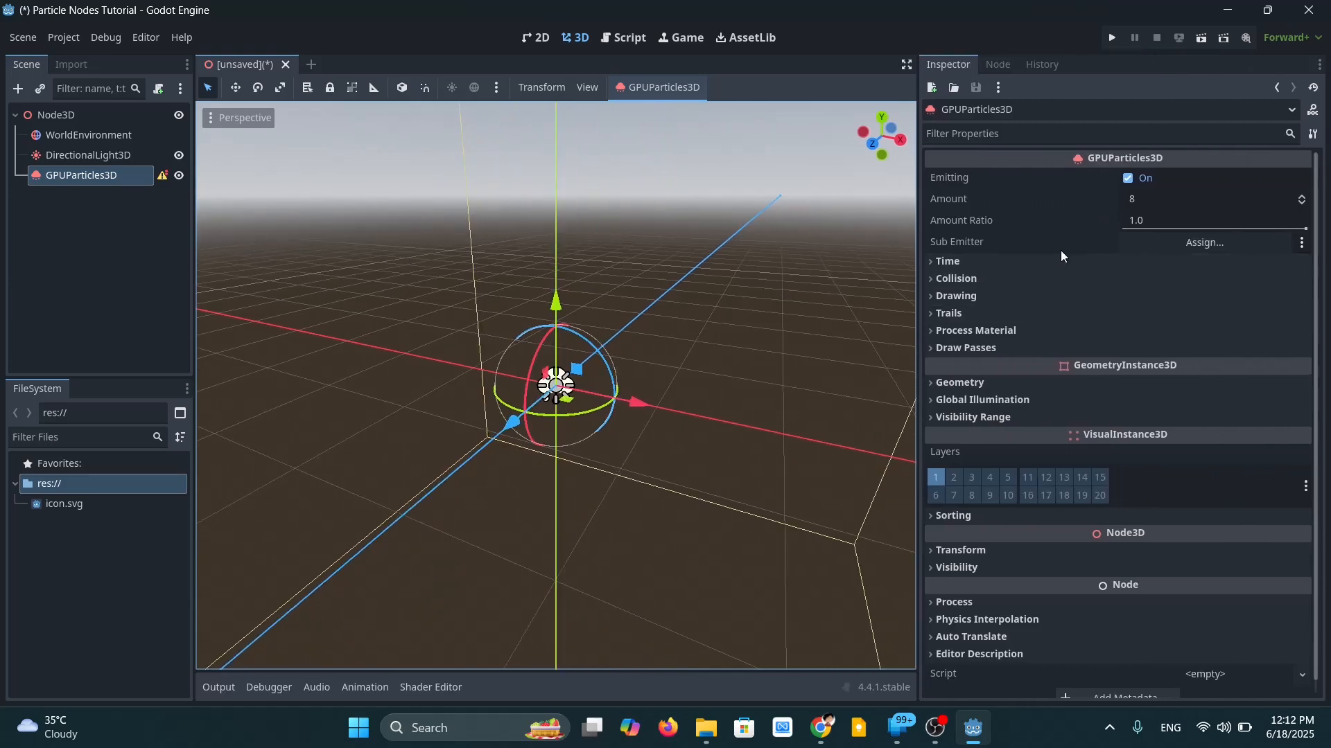
click(977, 353)
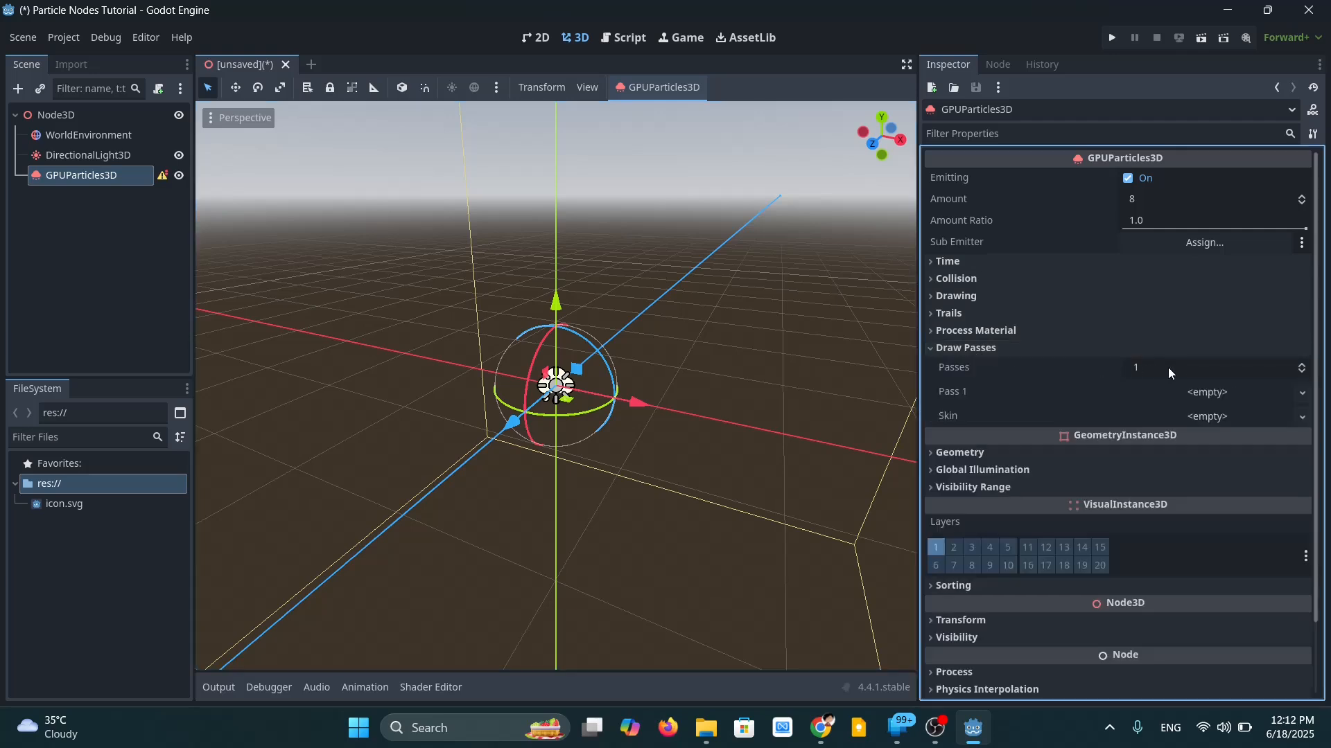
click(1203, 394)
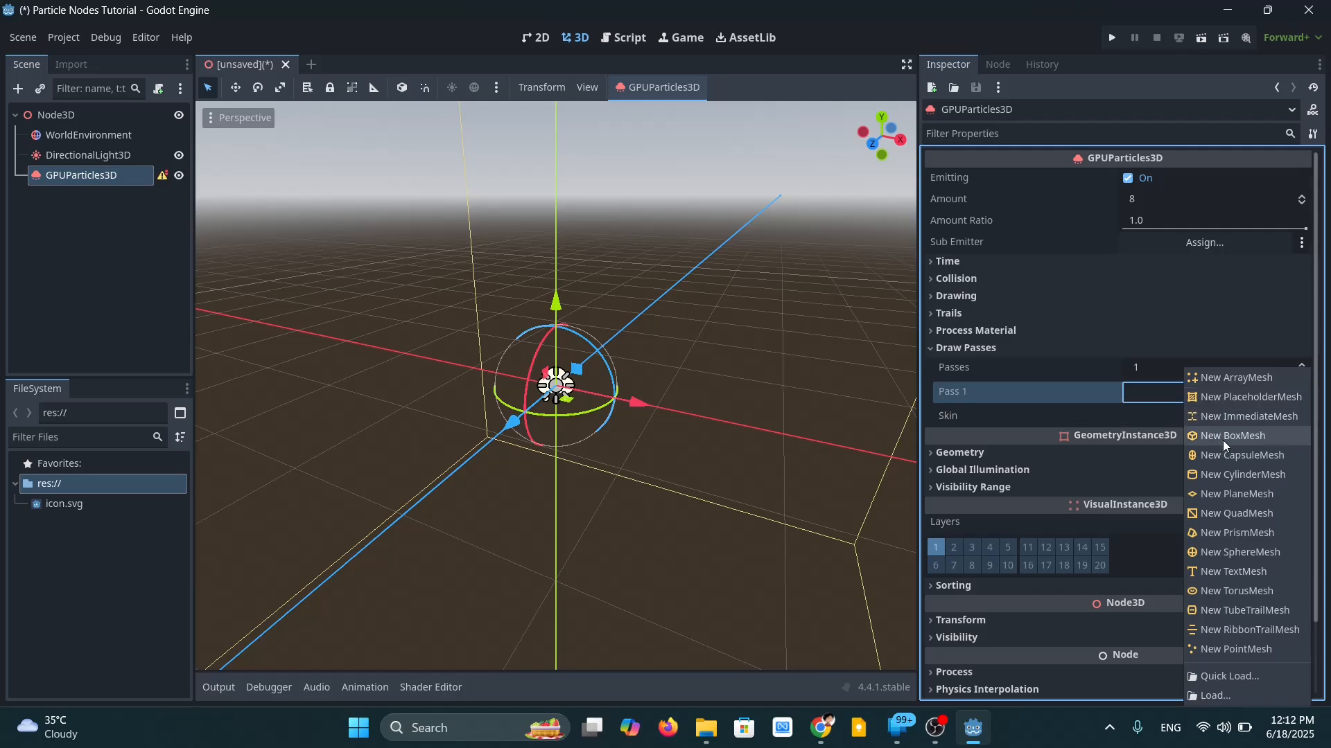
click(1221, 551)
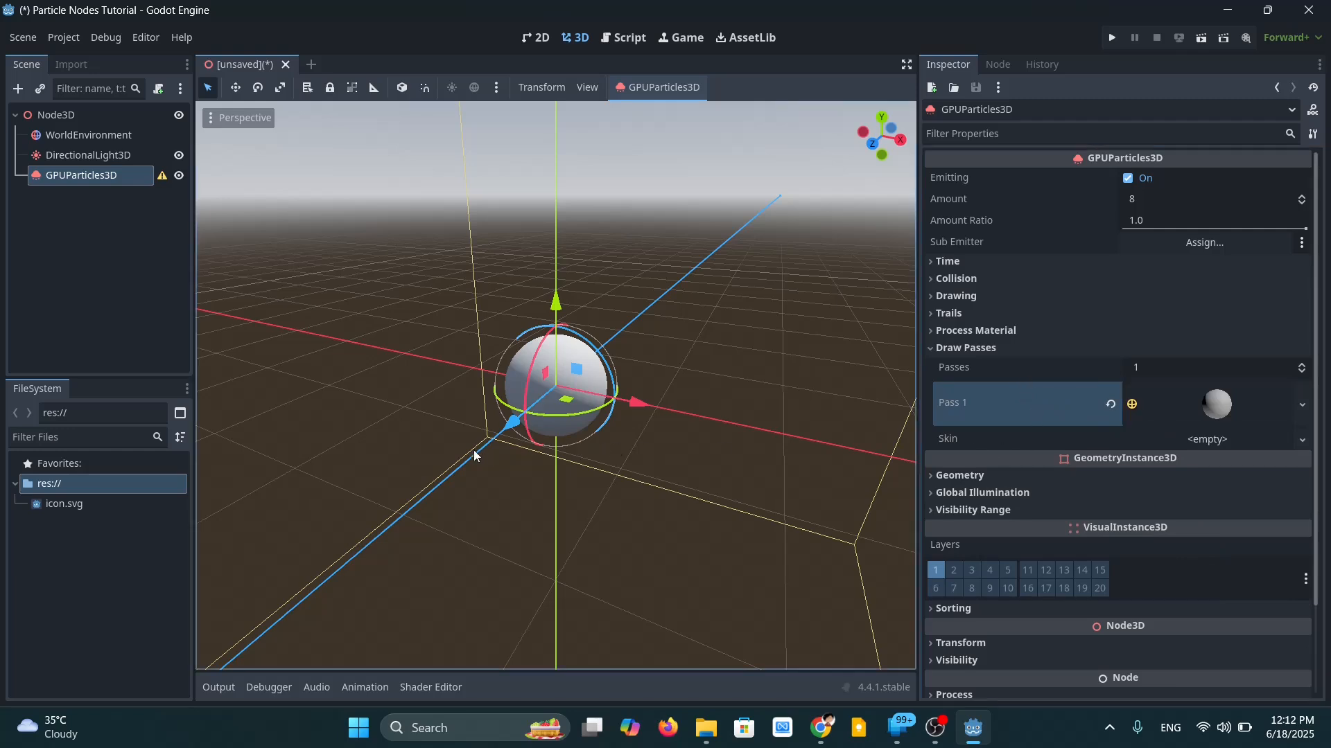
scroll(476, 454, down, 5)
middle_drag(477, 454, 522, 449)
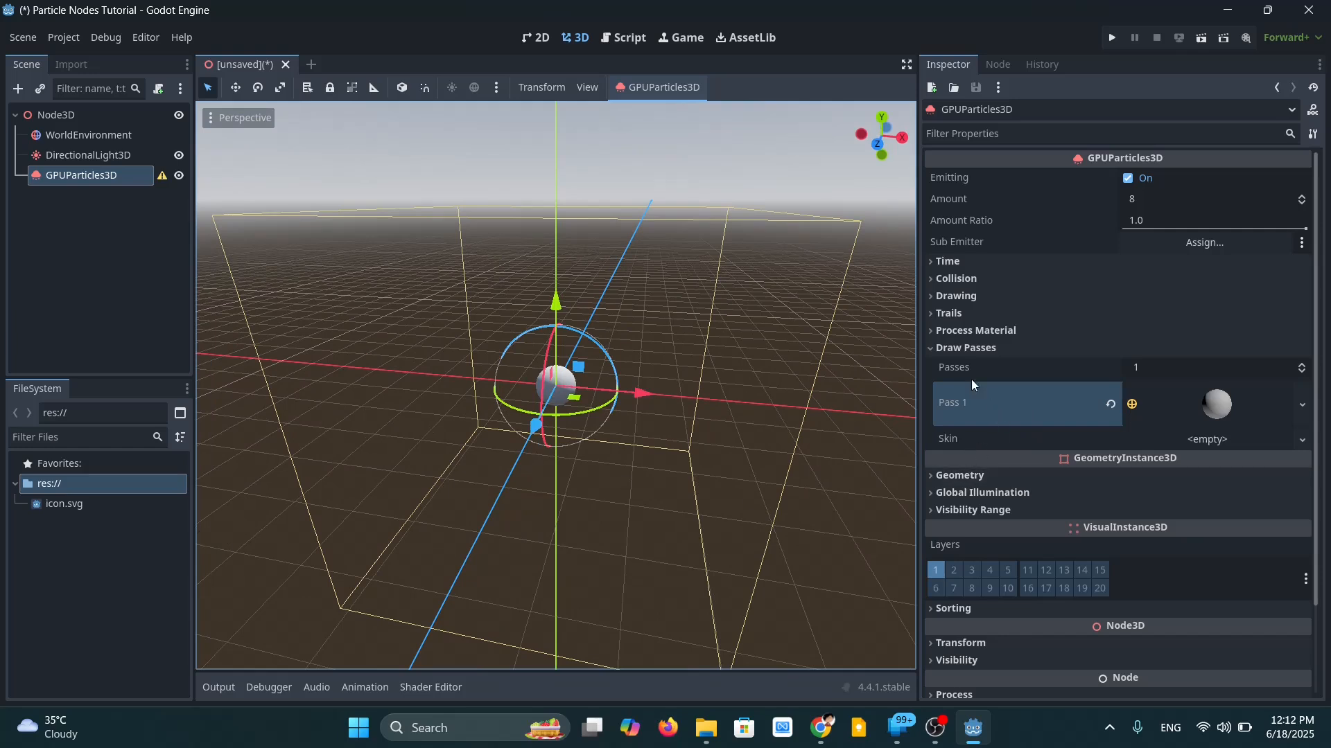
Assign a new ParticleProcessMaterial to the GPUParticles3D node and open the material's properties.
click(938, 331)
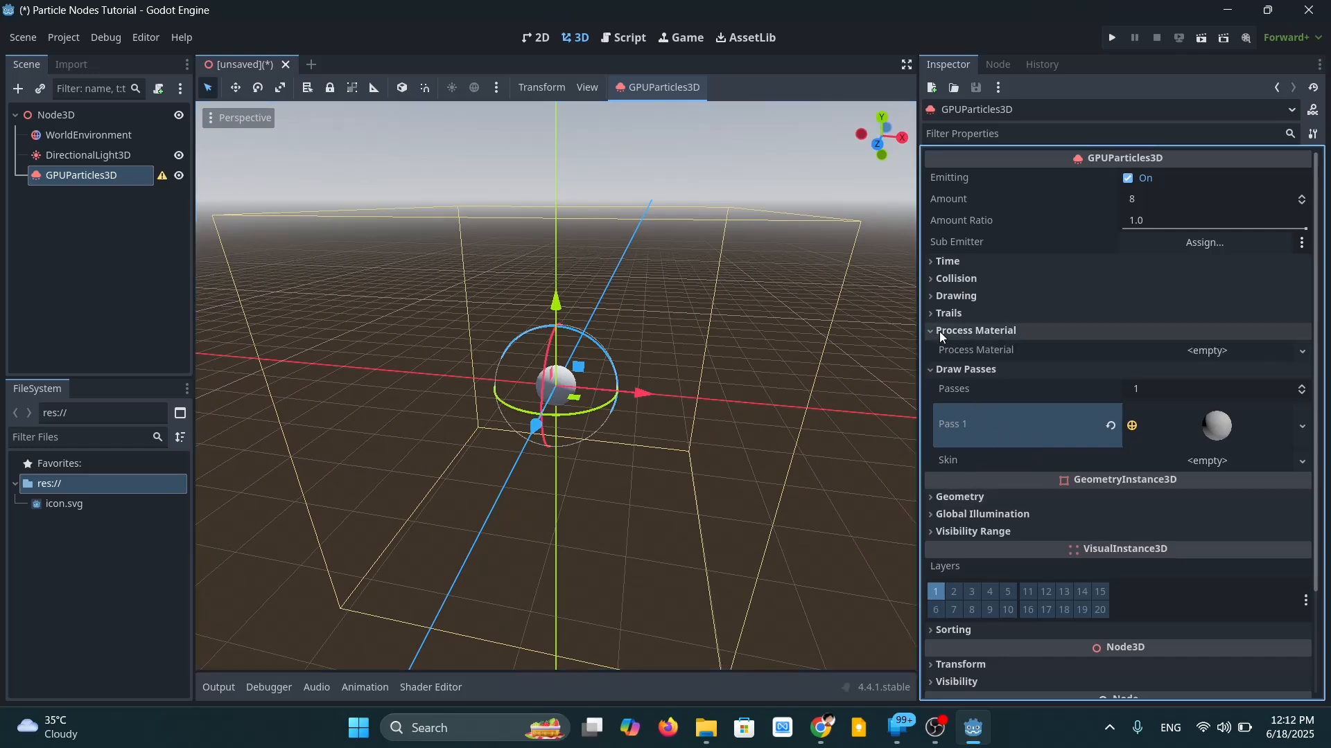
click(1229, 352)
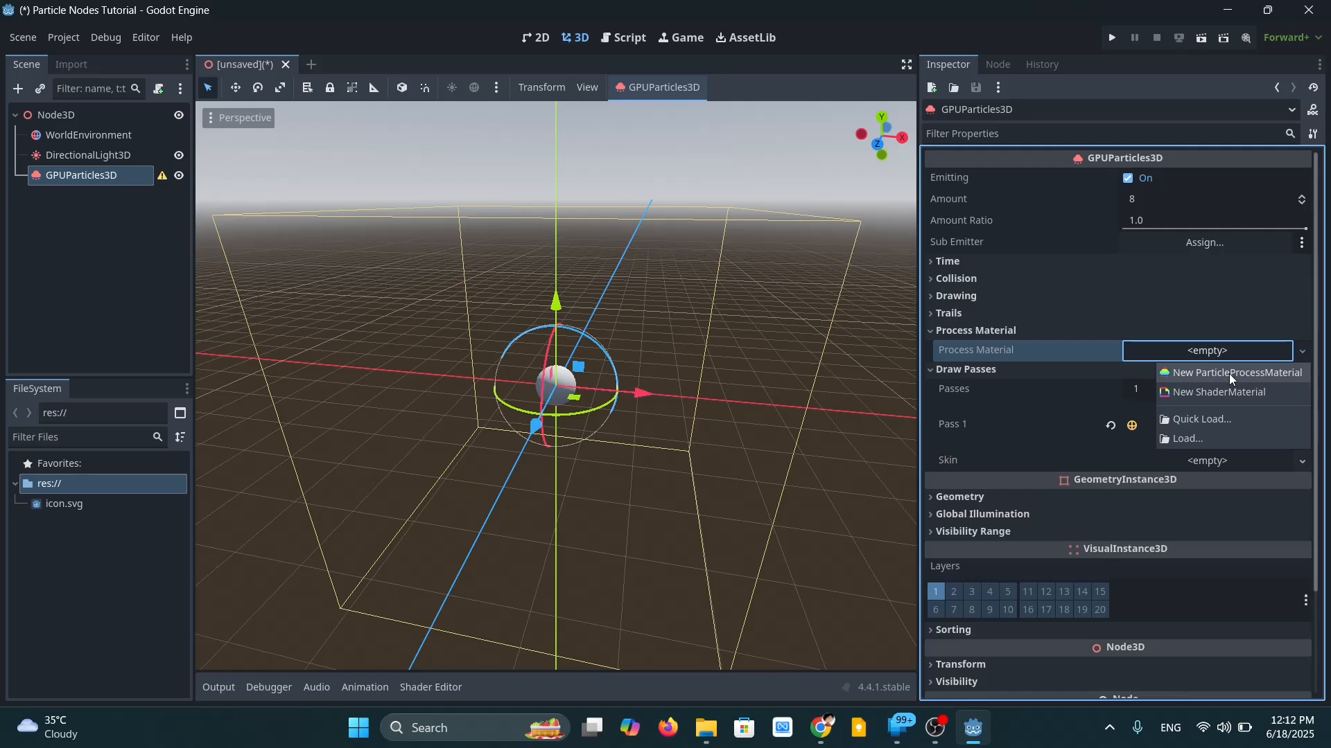
click(1228, 373)
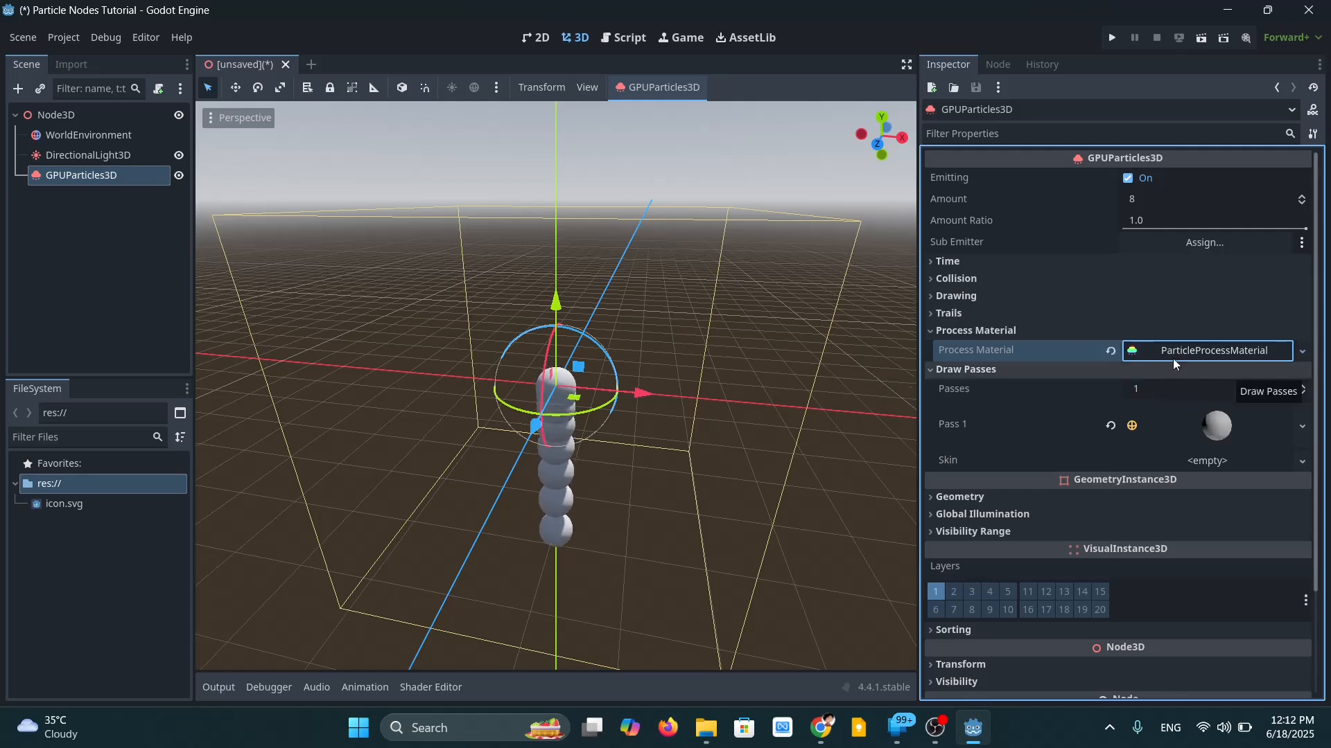
click(1203, 349)
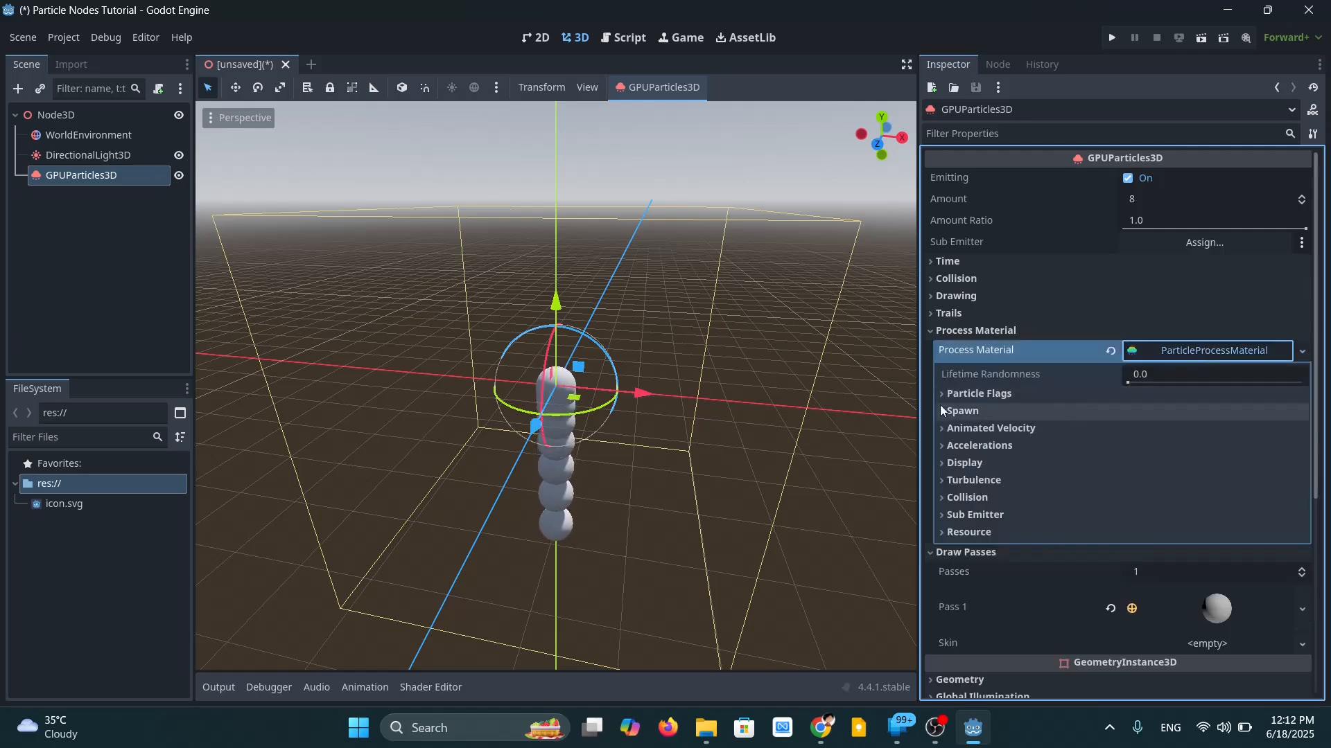
mouse_move(744, 395)
middle_down()
mouse_move(653, 352)
mouse_move(775, 392)
mouse_move(741, 405)
mouse_move(764, 413)
middle_up()
scroll(734, 384, down, 2)
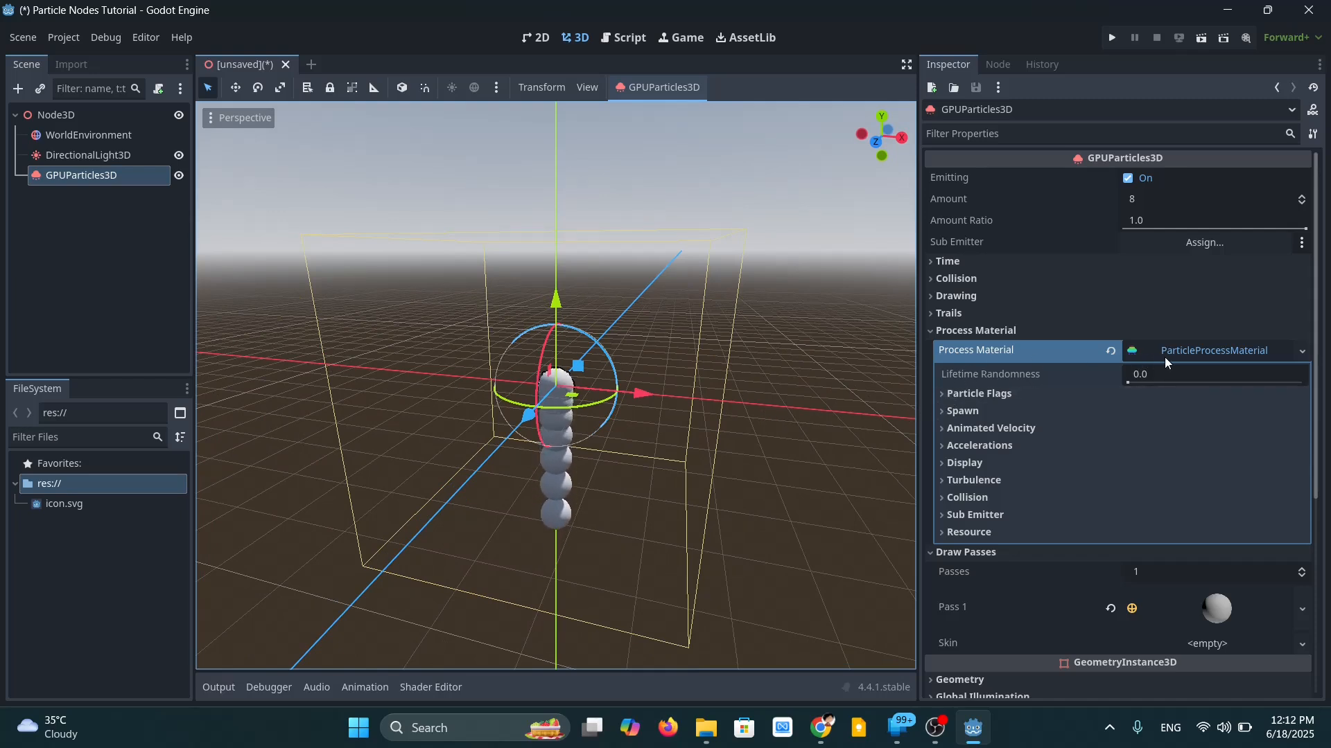
Examine the process material's Particle Flags, Spawn, Animated Velocity and Accelerations property groups.
click(956, 393)
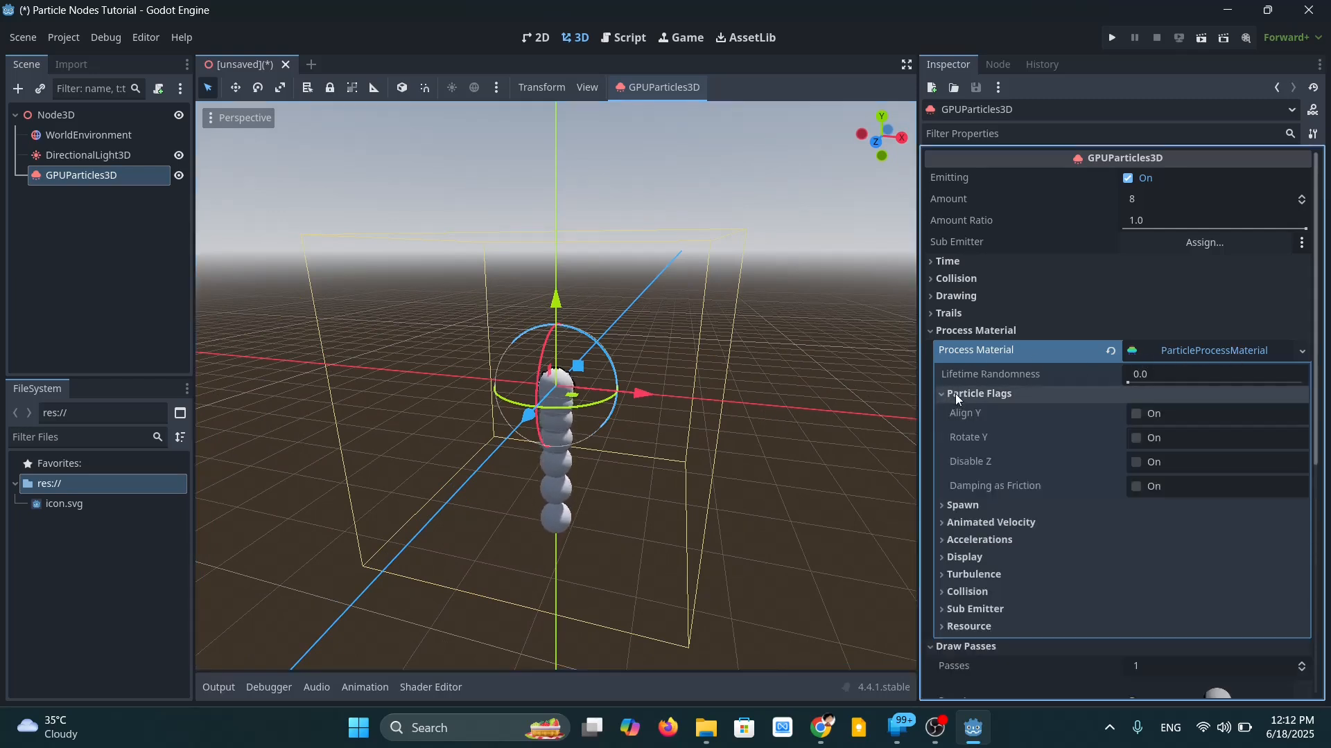
click(954, 506)
scroll(972, 513, down, 3)
click(959, 446)
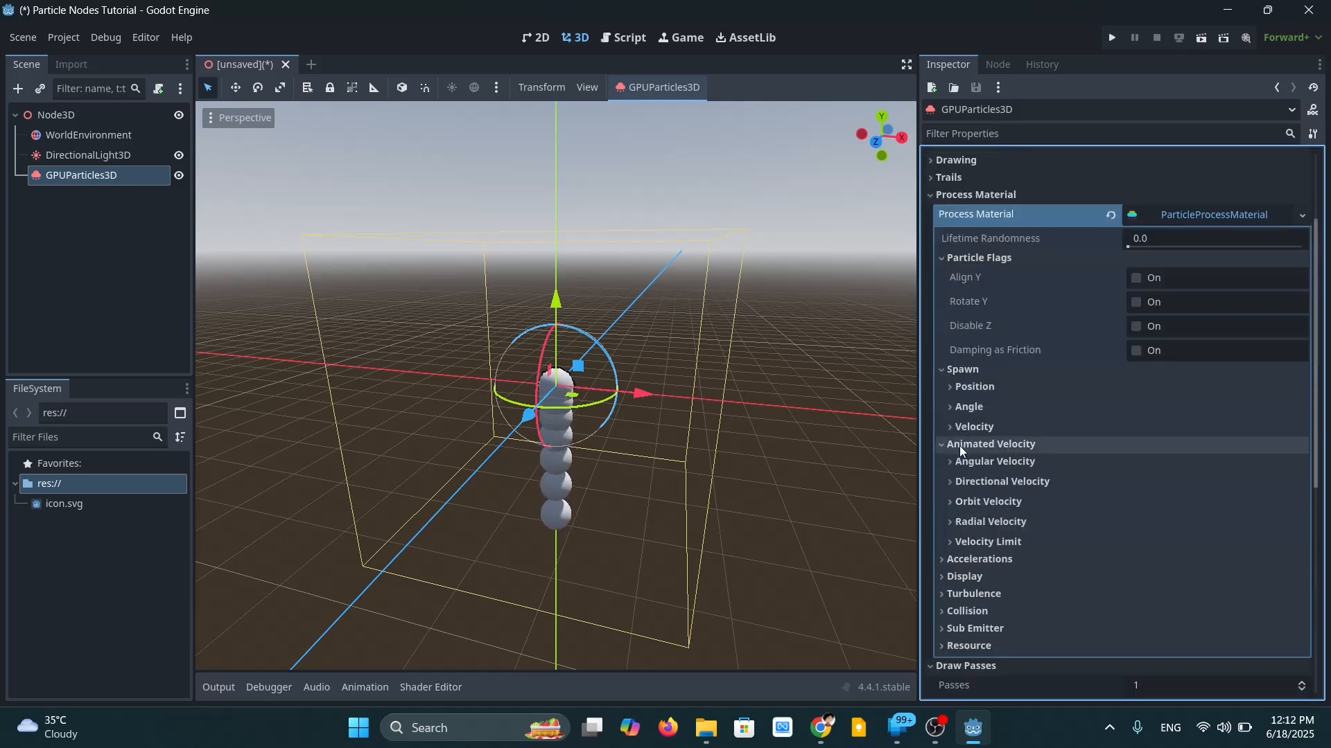
scroll(963, 454, down, 1)
click(960, 488)
scroll(960, 493, down, 2)
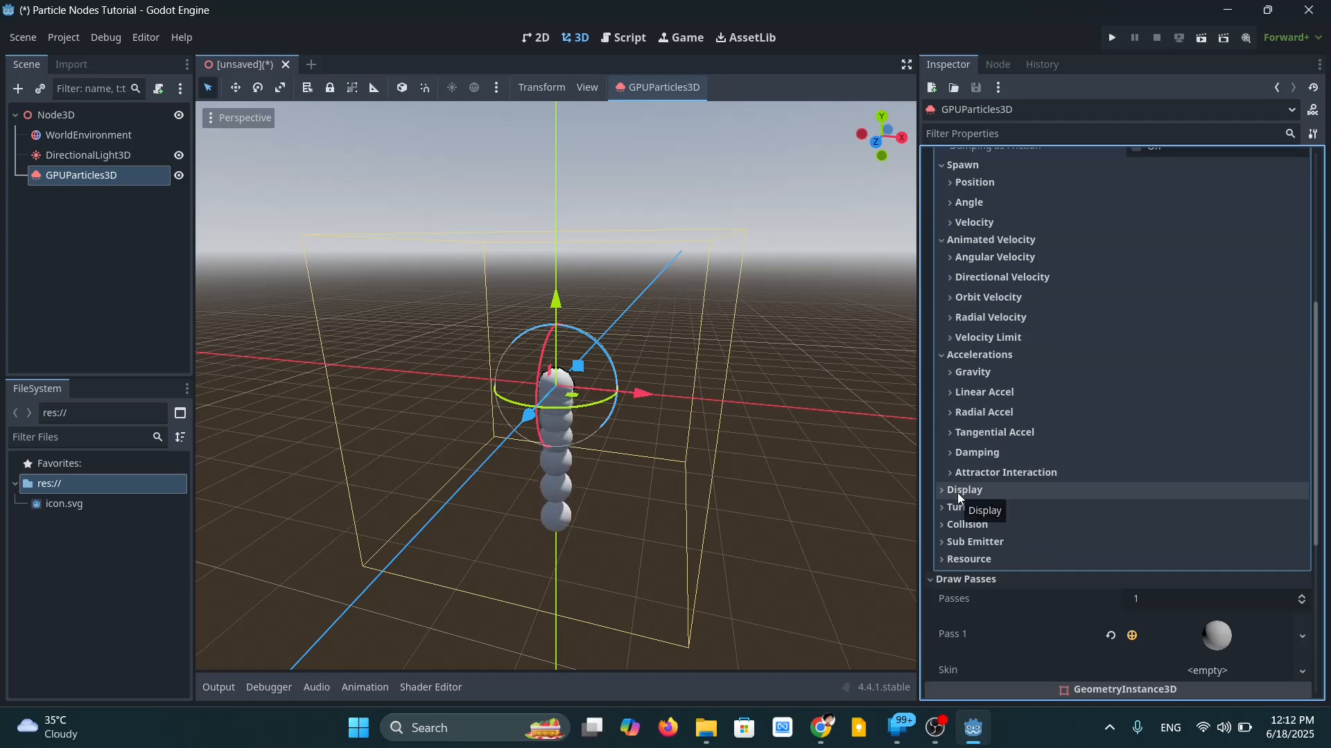
Set the process material's gravity on the x axis to 9 and inspect the particles' path.
click(970, 372)
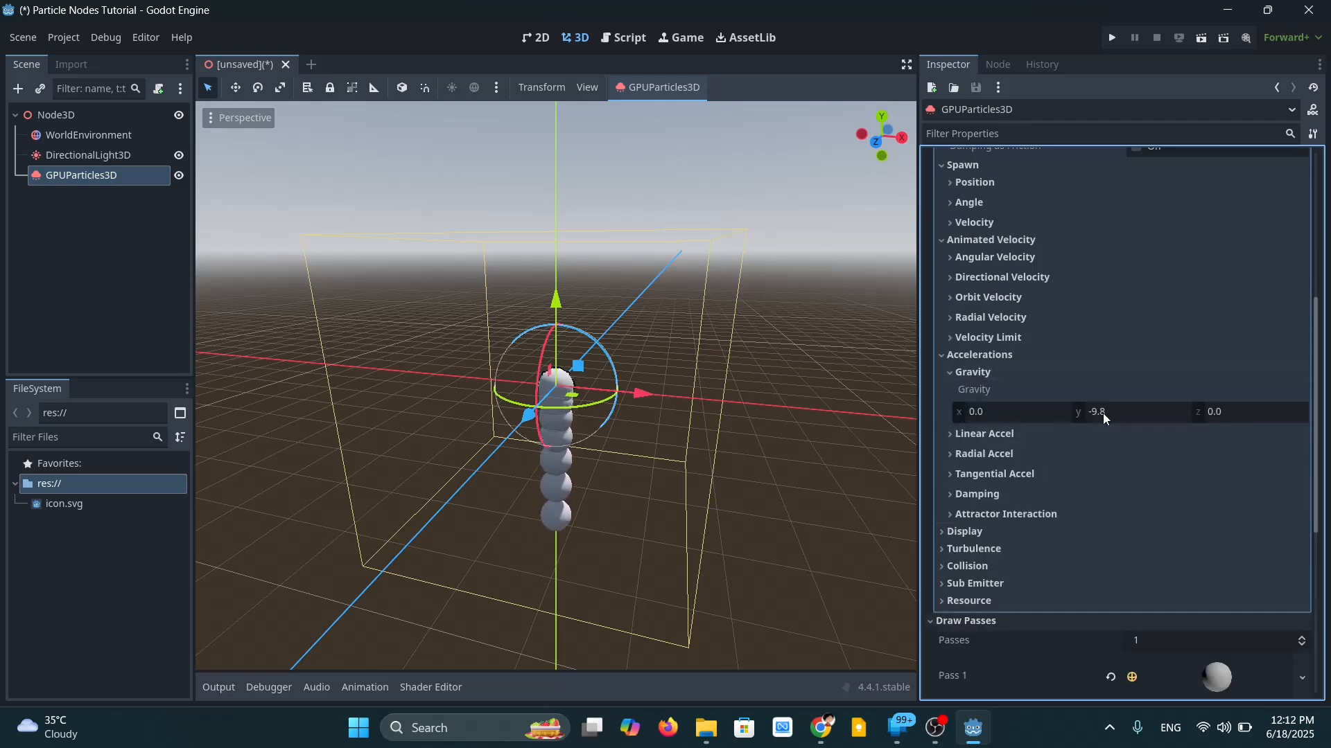
click(983, 413)
key(BackSpace)
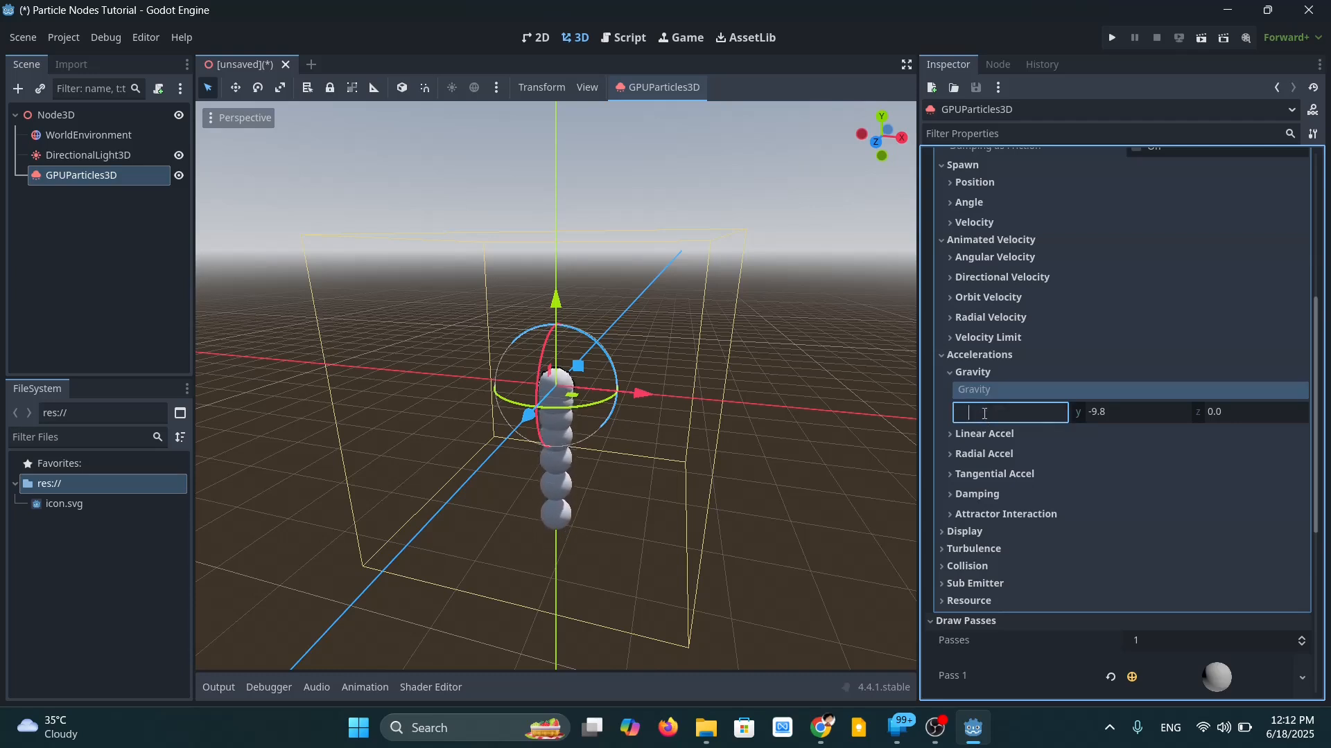
text(9)
key(Return)
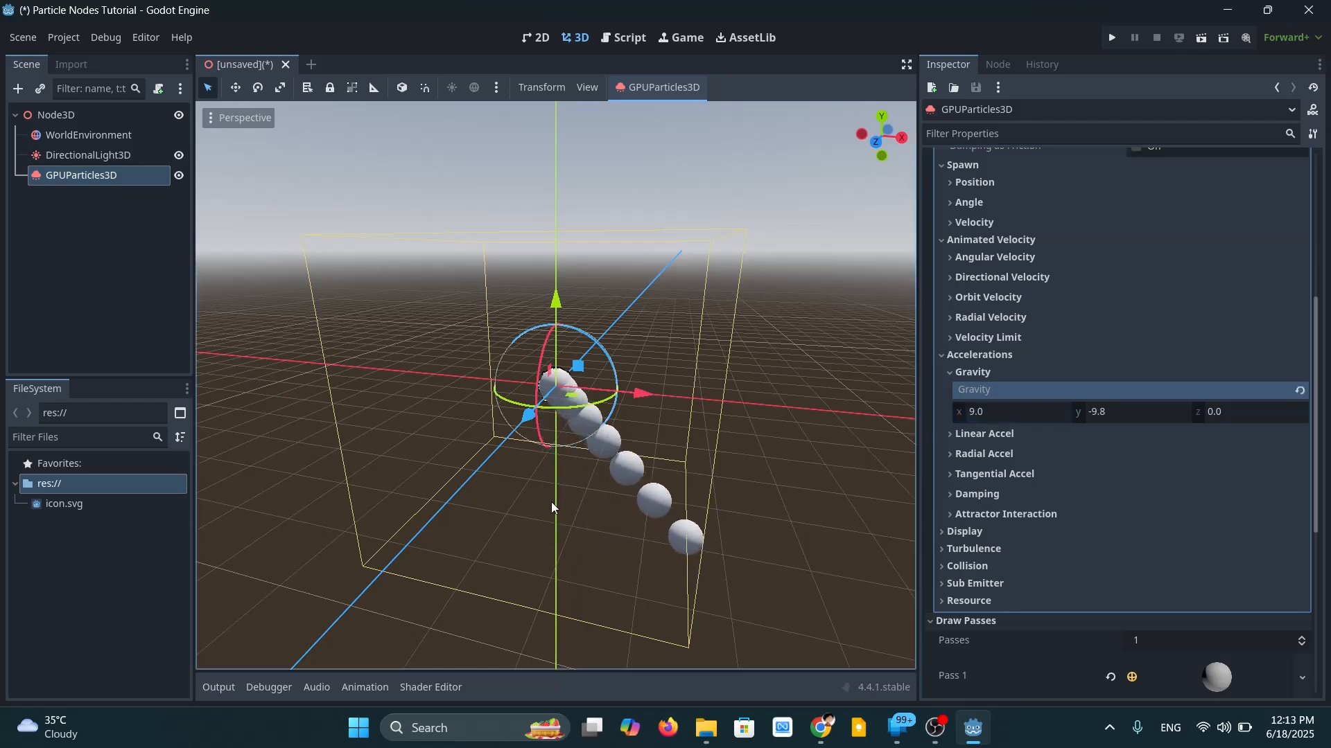
middle_drag(504, 518, 549, 481)
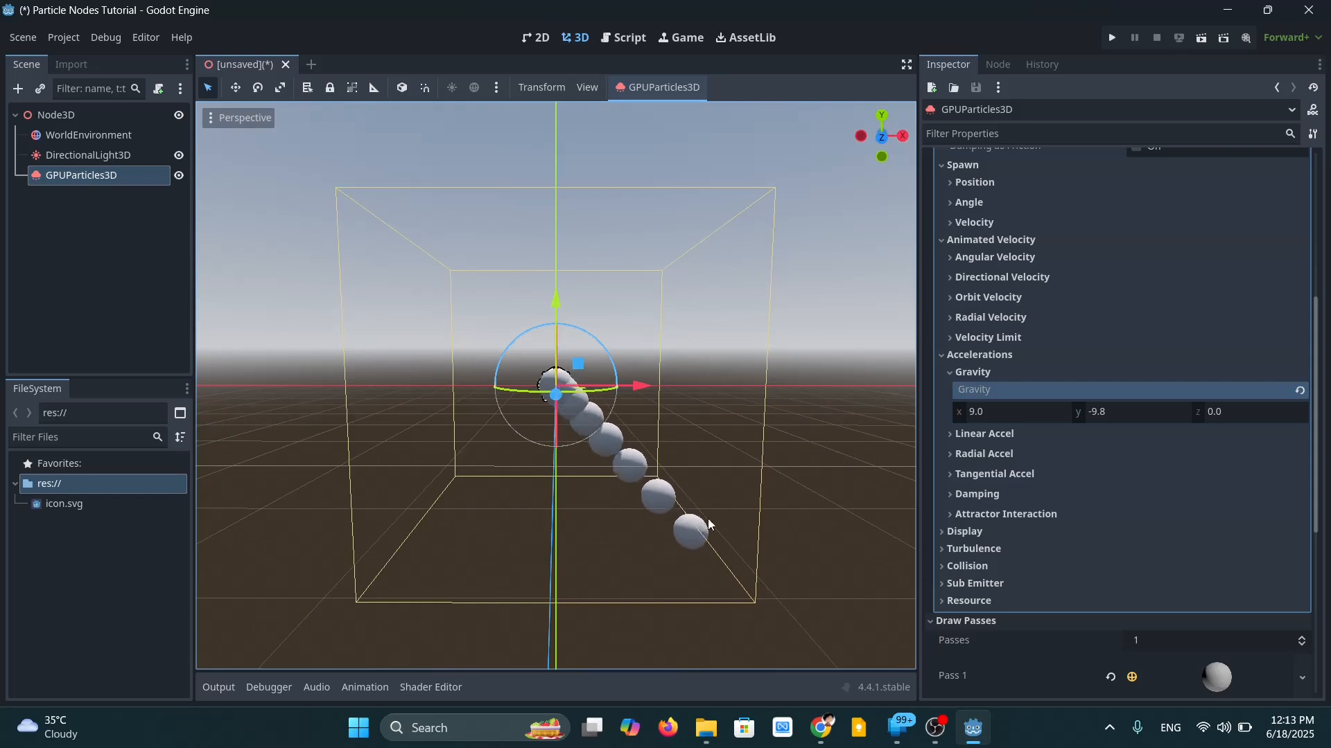
middle_drag(779, 490, 743, 510)
Set the process material's gravity on the x axis back to 0.
click(992, 413)
text(0)
key(Return)
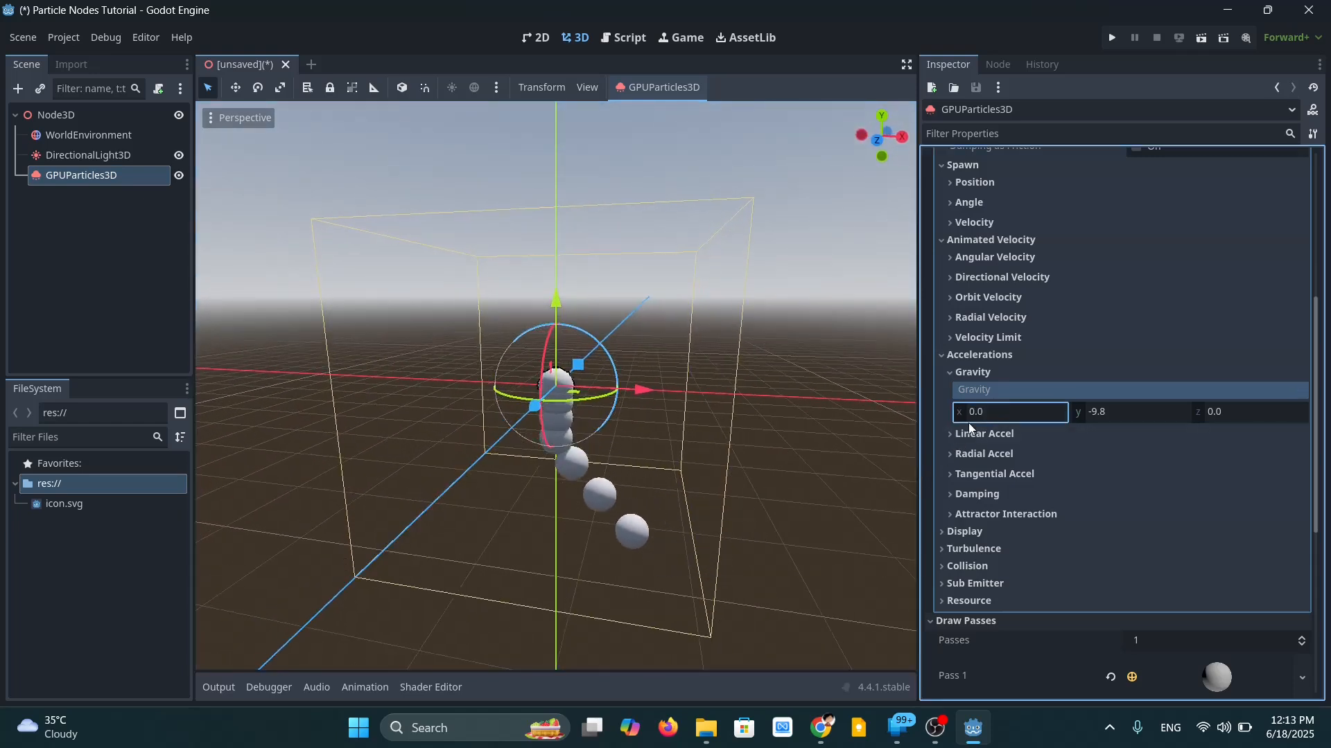
Examine the process material's Linear Accel and Display property groups.
click(955, 434)
click(955, 434)
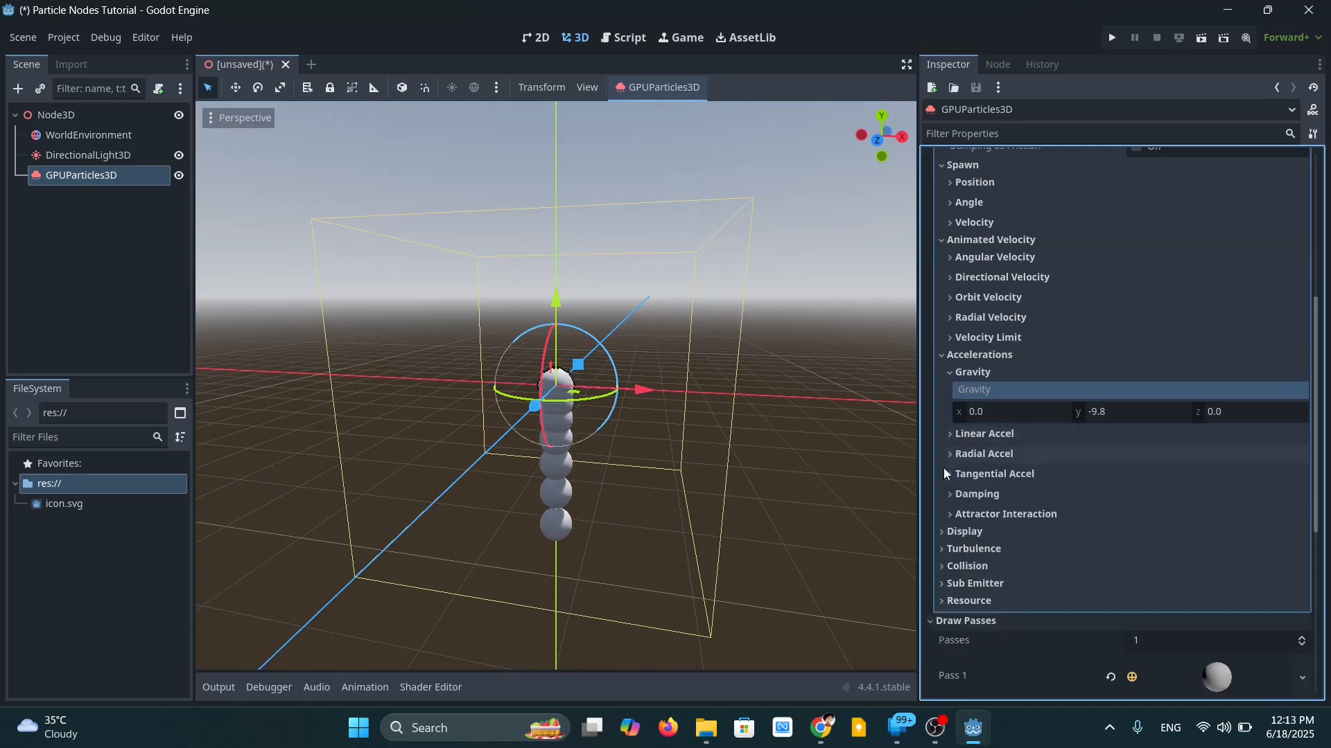
click(943, 532)
scroll(945, 545, down, 3)
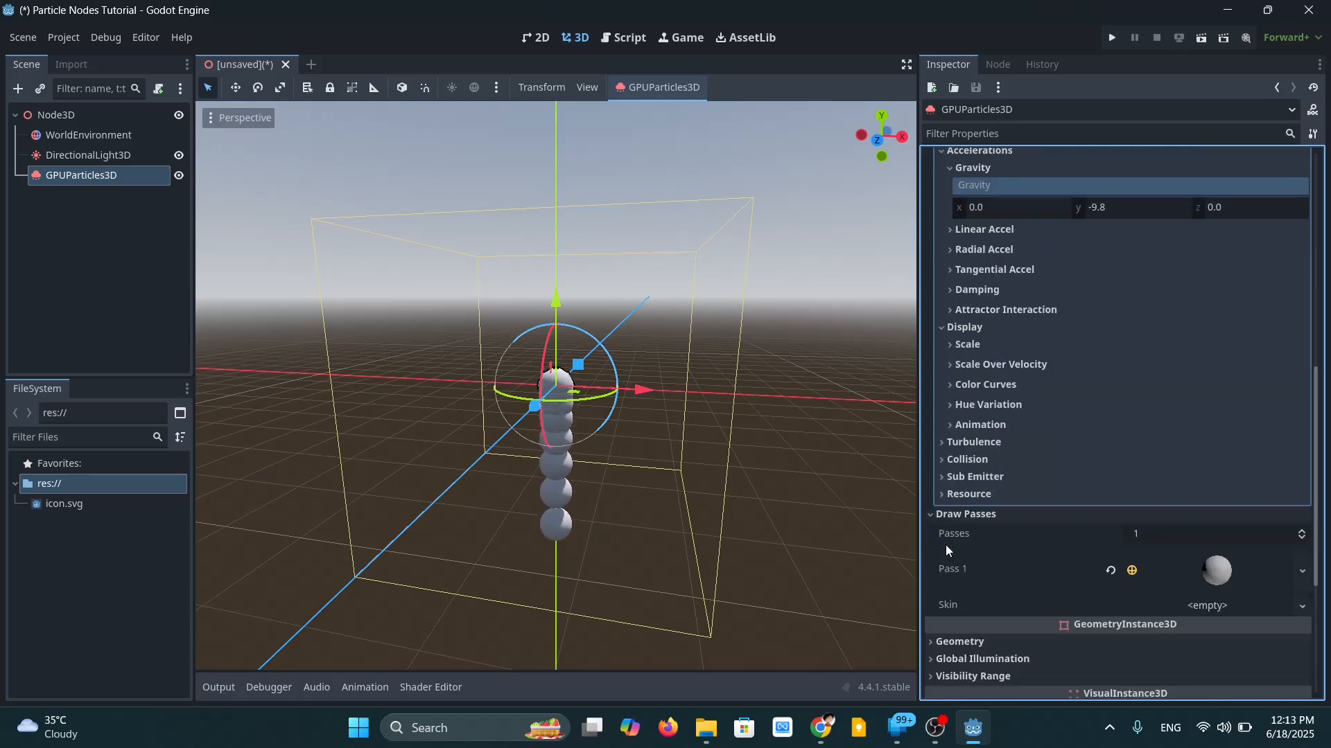
scroll(959, 539, up, 1)
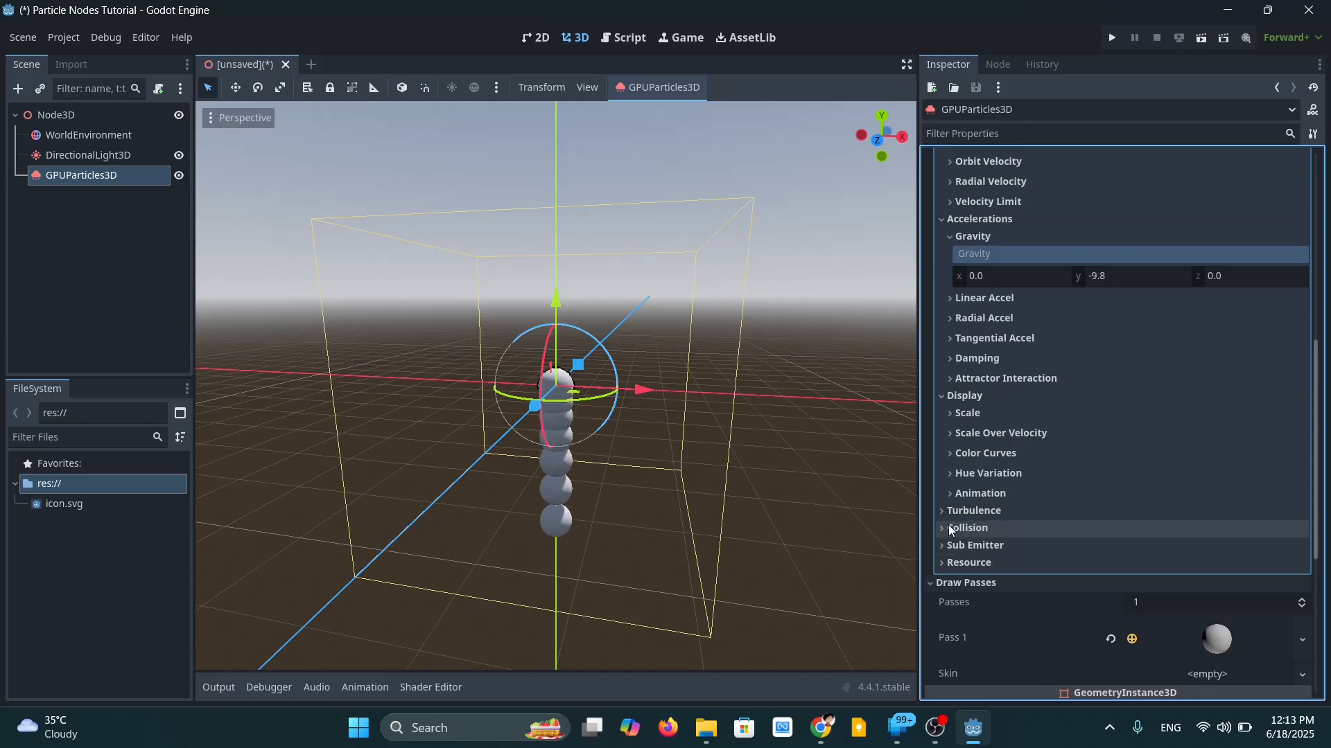
Set the collision mode of the particles' process material to Rigid.
click(948, 528)
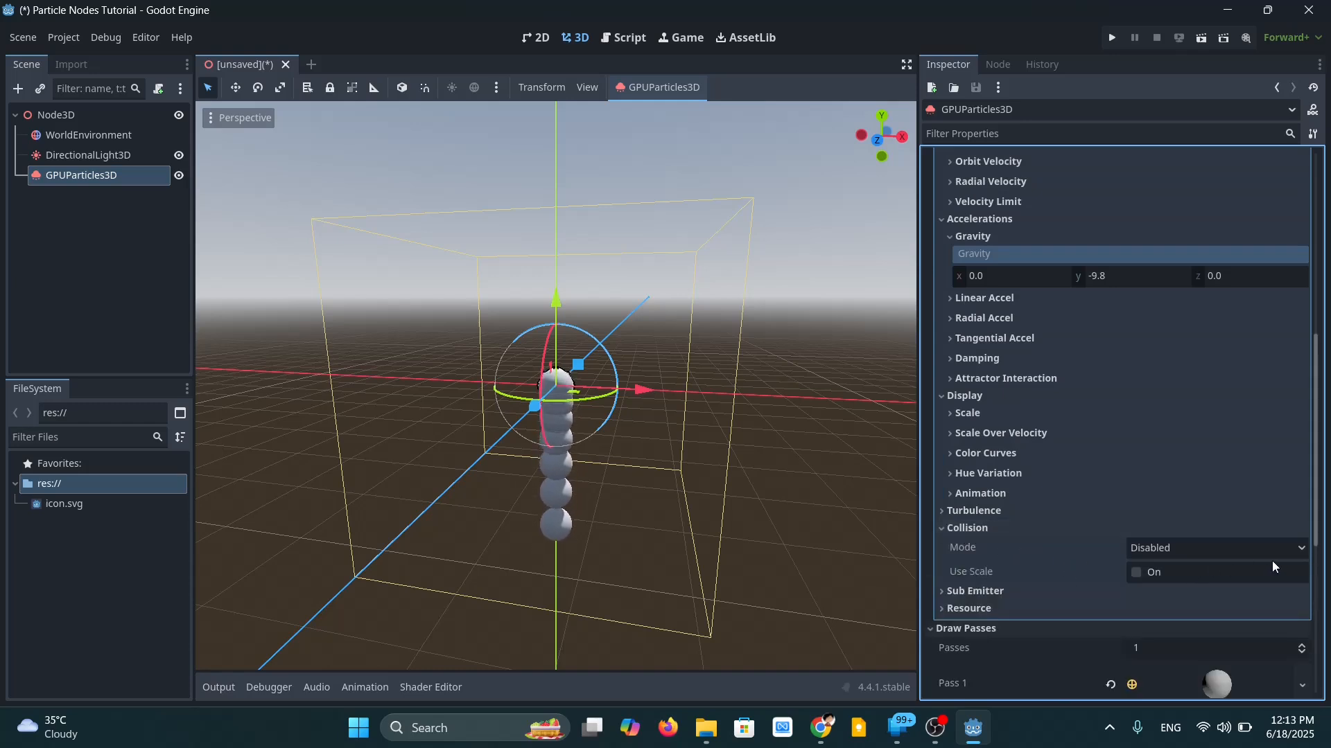
click(1296, 549)
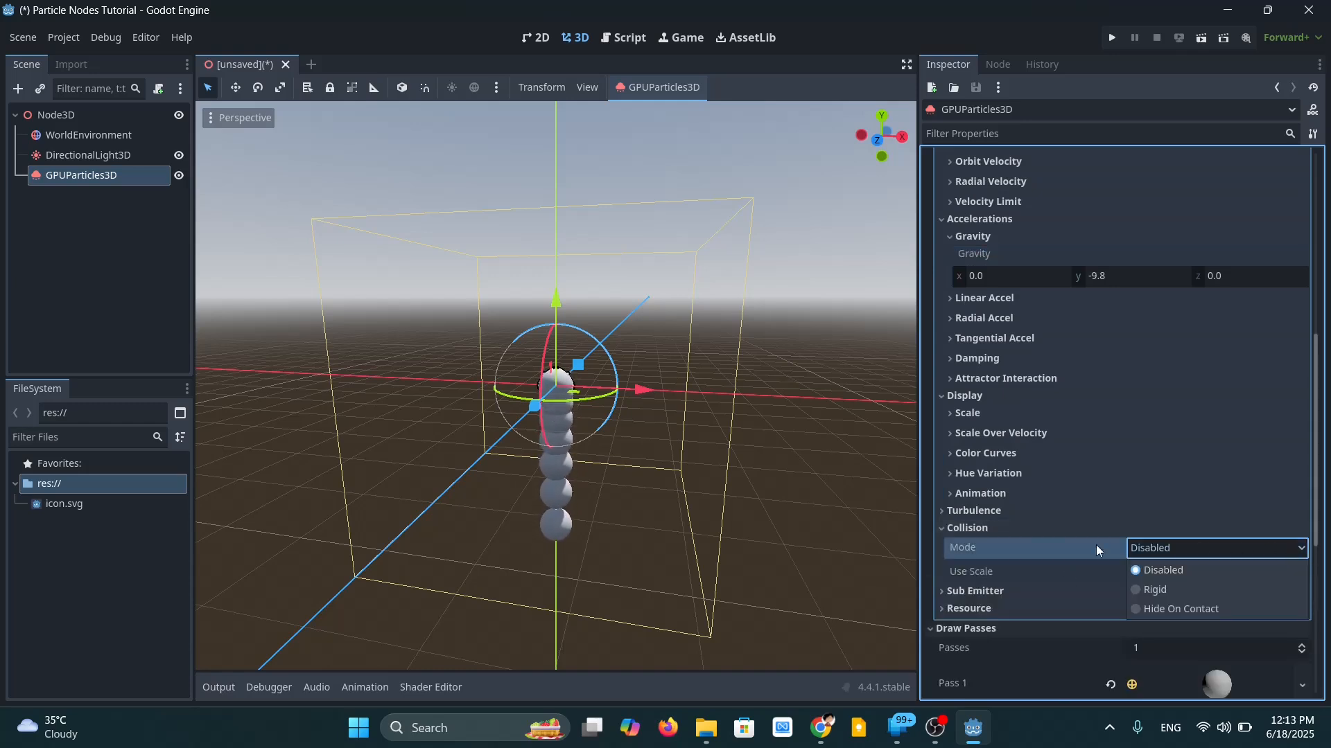
click(1136, 591)
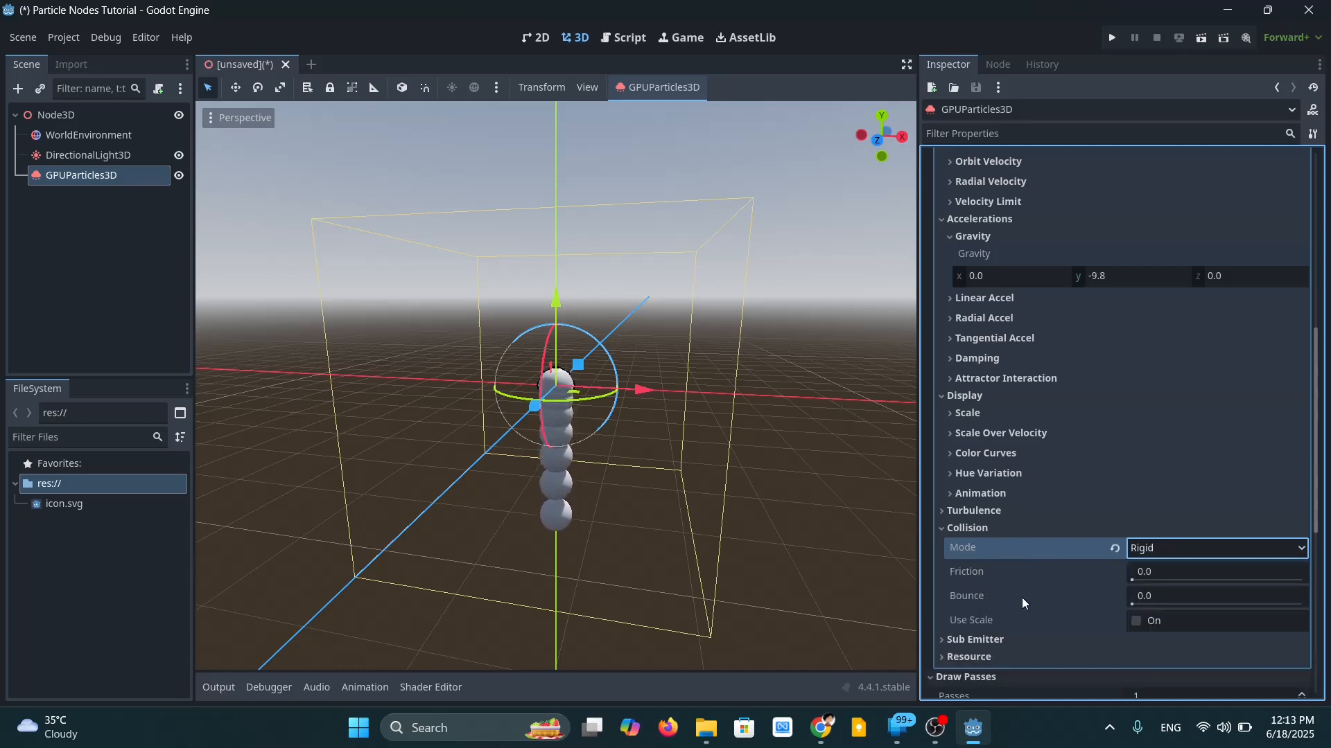
scroll(984, 527, up, 2)
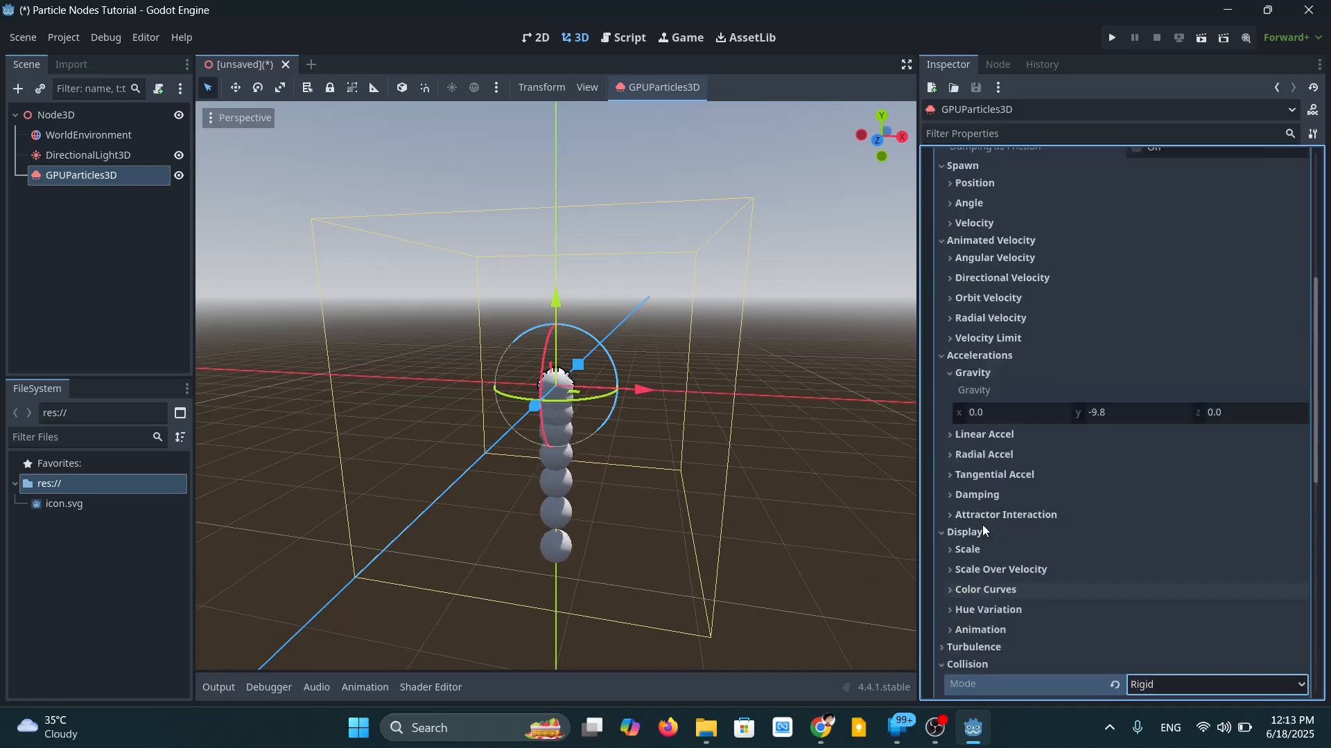
scroll(985, 485, up, 5)
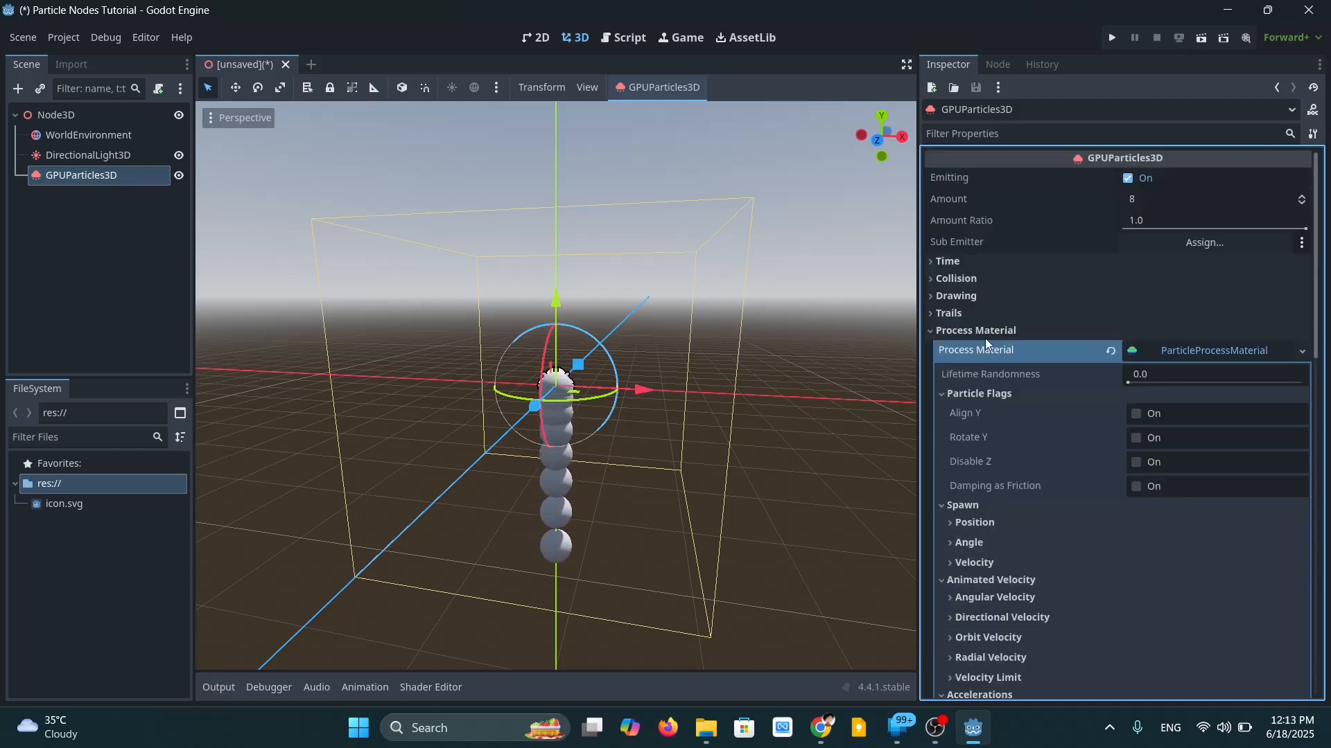
Add a GPUParticlesCollisionBox3D node to the scene, searching for "gpuparticle".
click(93, 251)
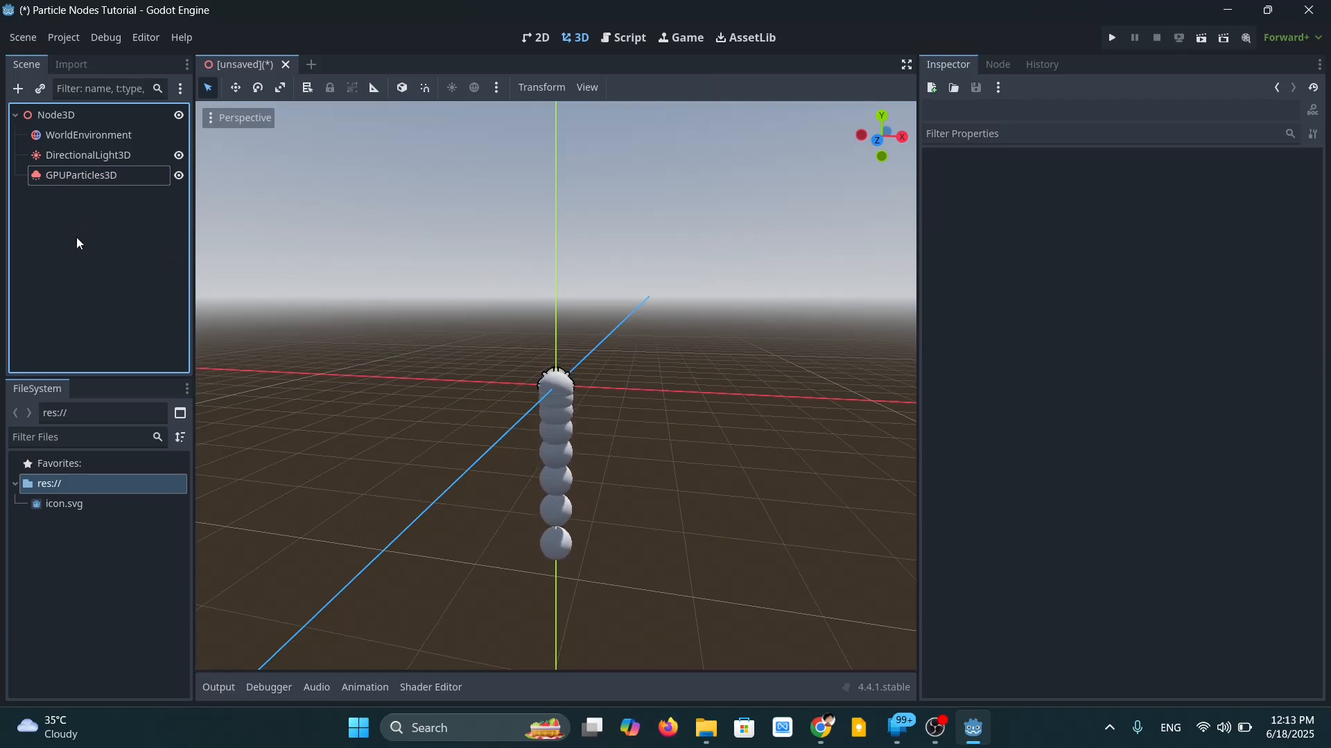
key(ctrl+a)
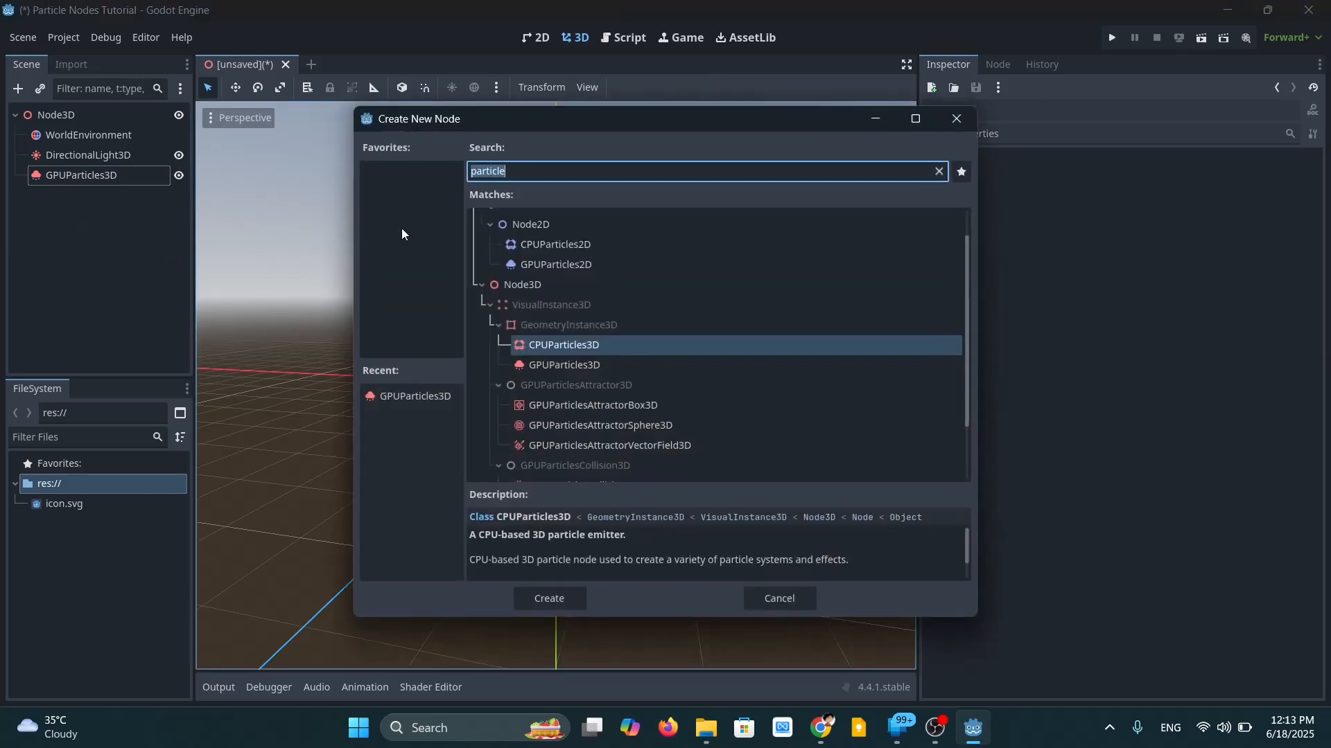
key(BackSpace)
text(gpuparticle)
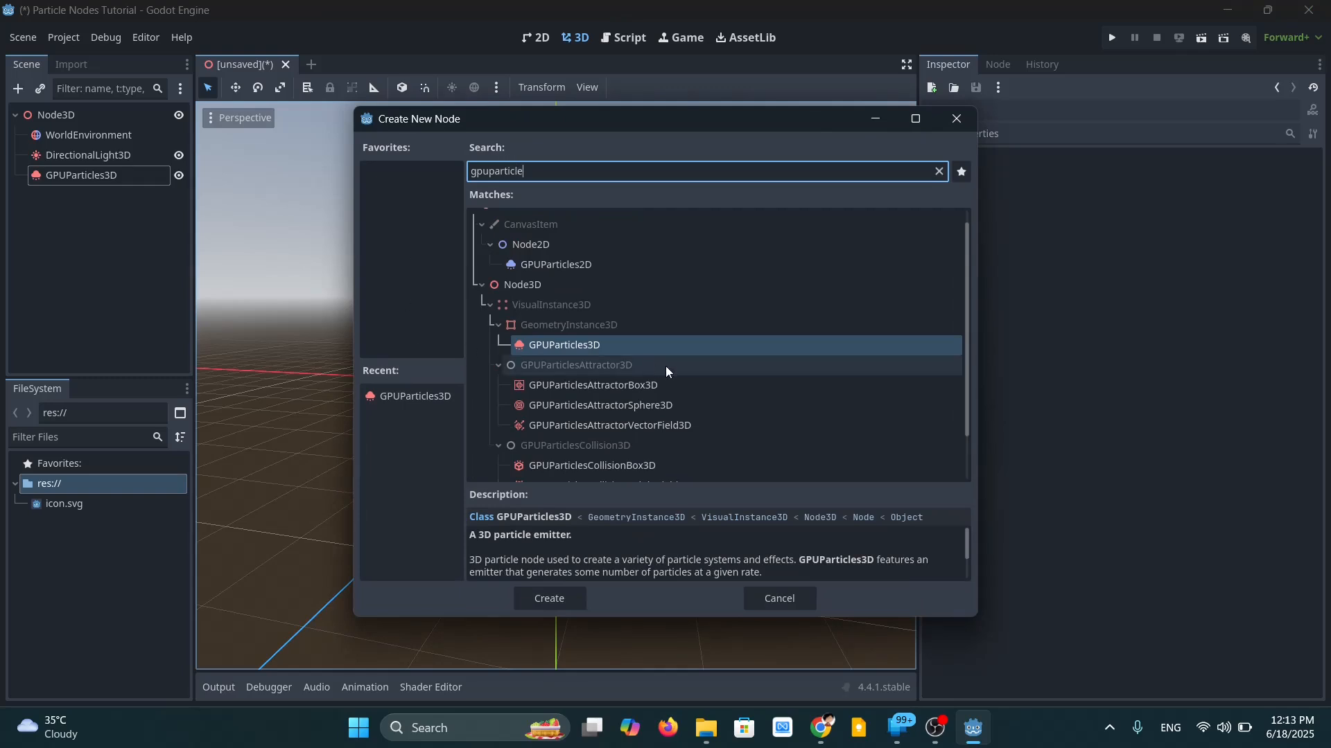
scroll(665, 365, down, 2)
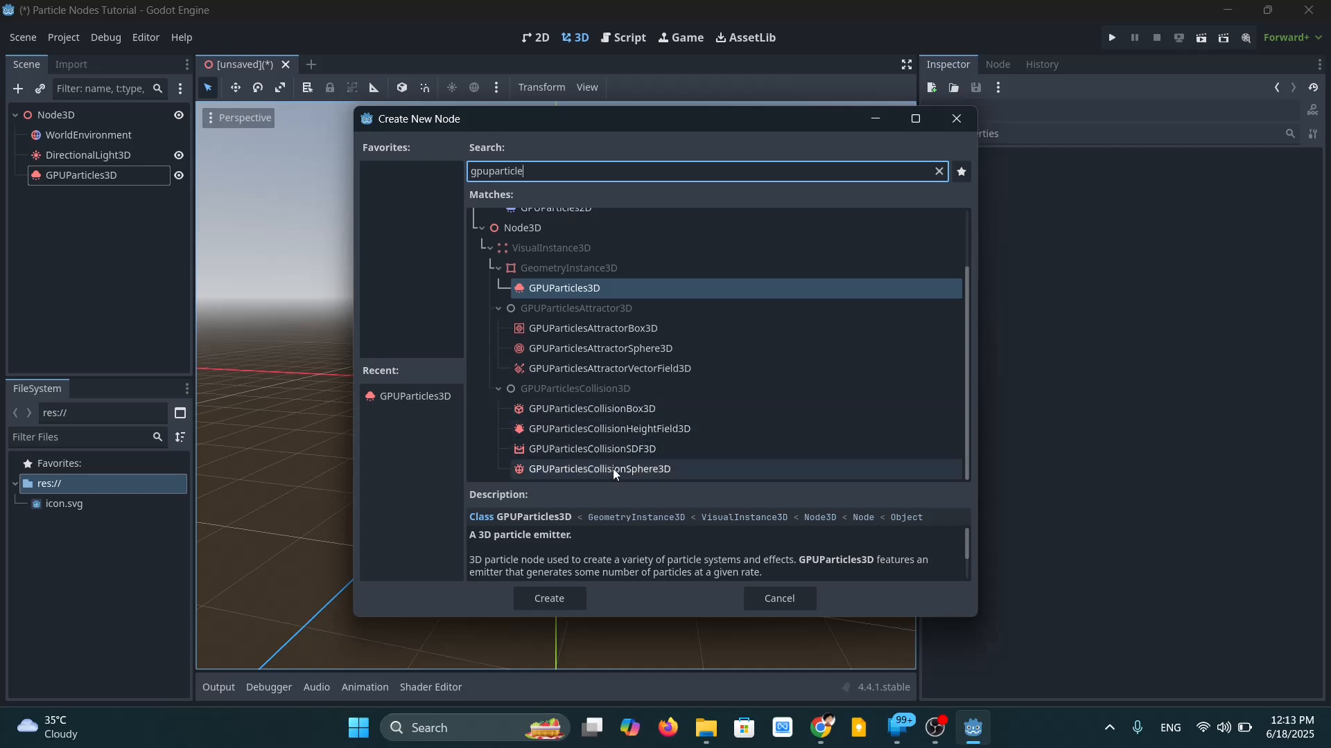
click(608, 410)
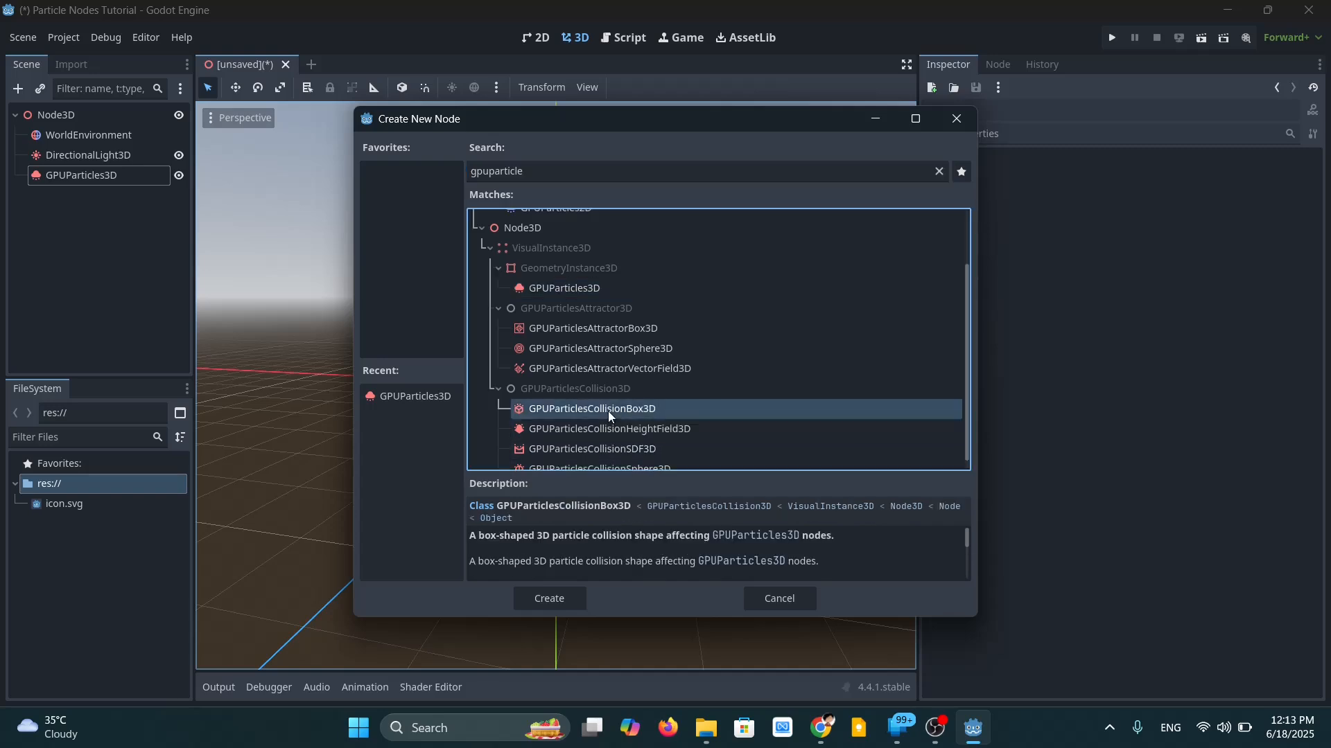
click(556, 598)
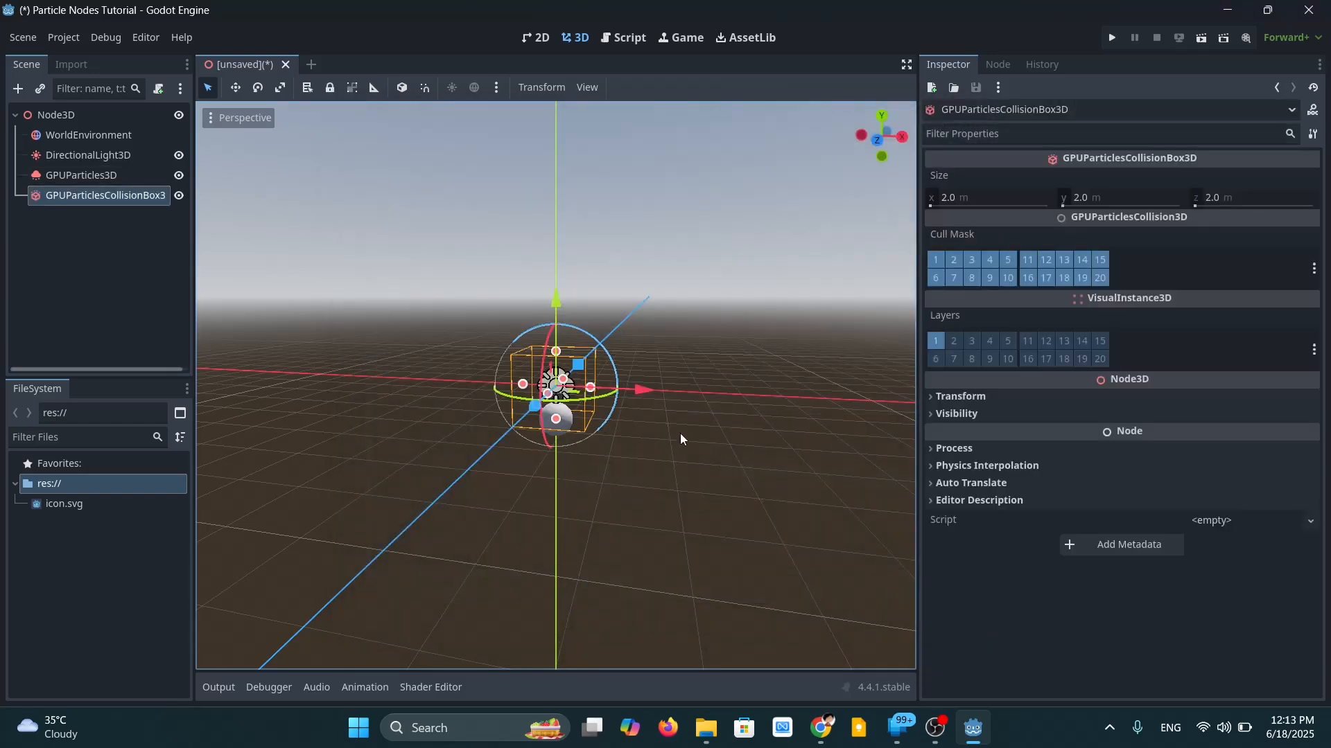
Move the collision box to one side of the particle stream and lower it below the emitter.
middle_drag(725, 422, 446, 447)
drag(490, 424, 372, 459)
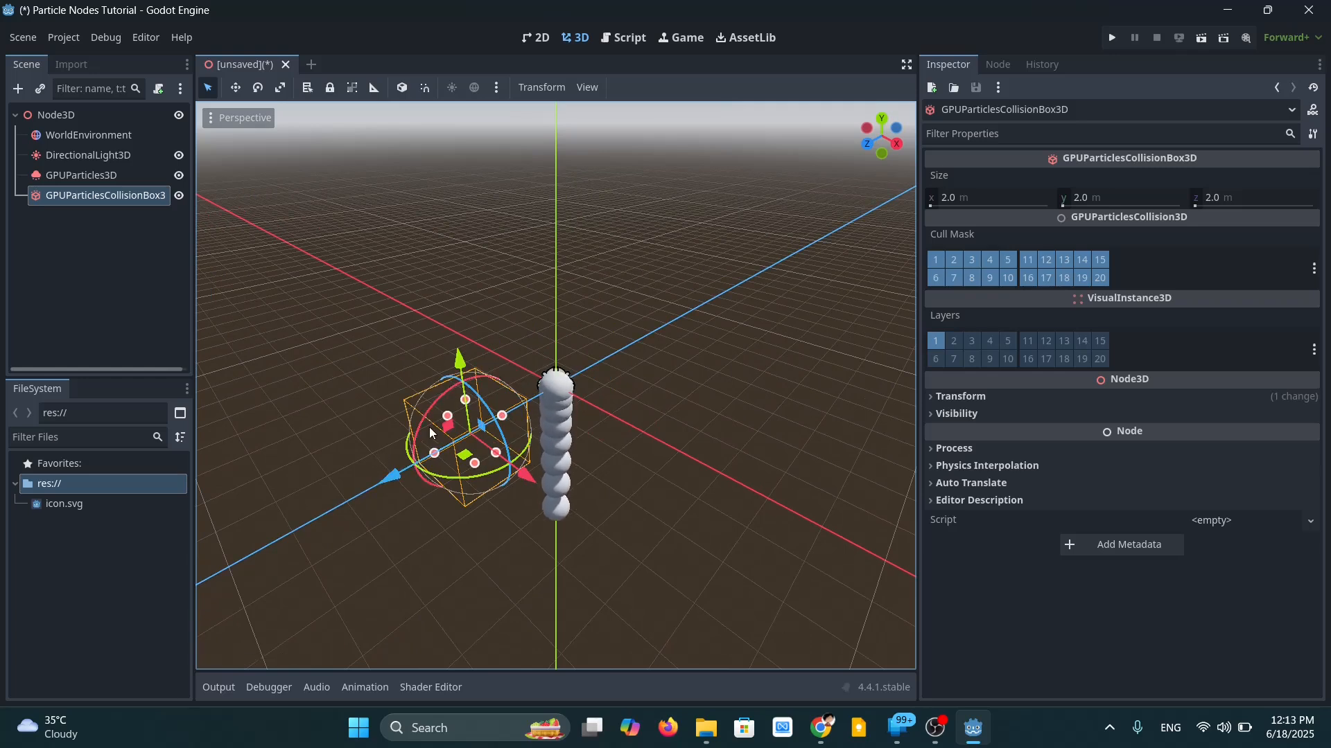
middle_drag(634, 427, 675, 416)
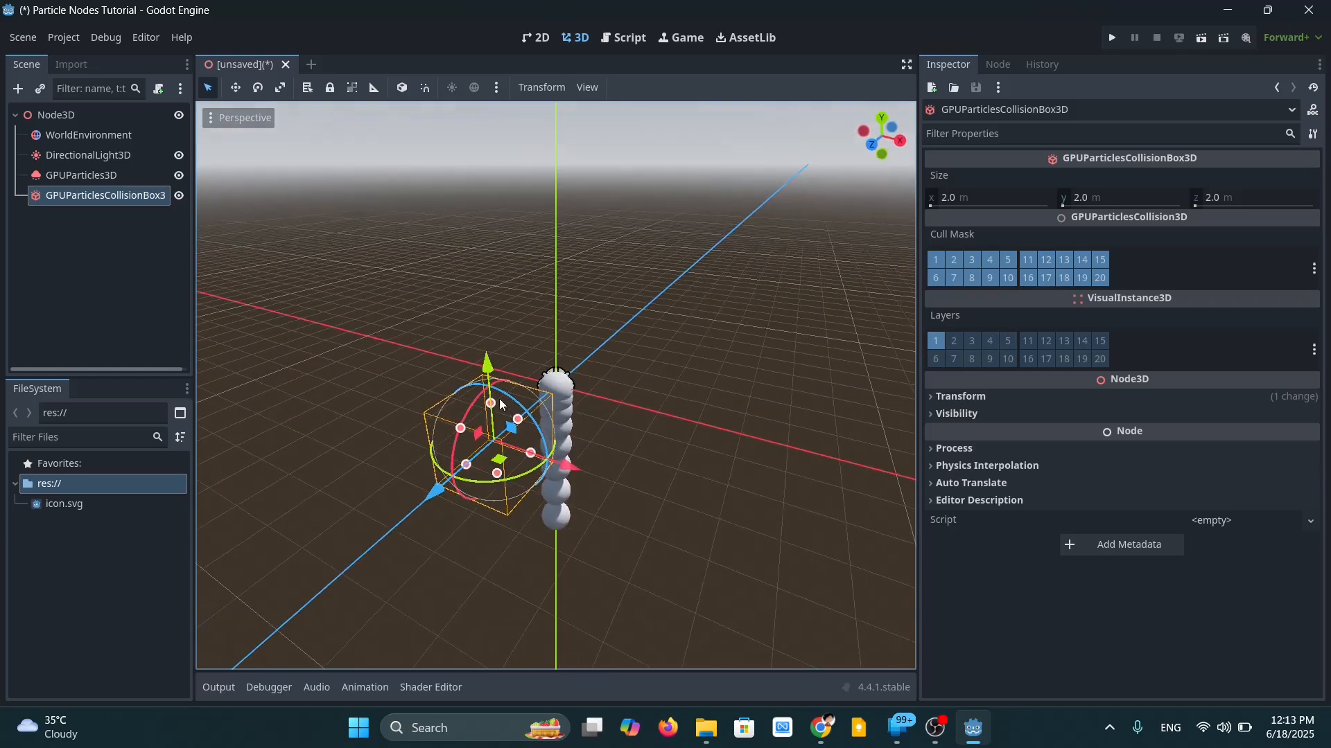
drag(489, 366, 494, 439)
scroll(705, 451, up, 1)
middle_drag(705, 450, 576, 407)
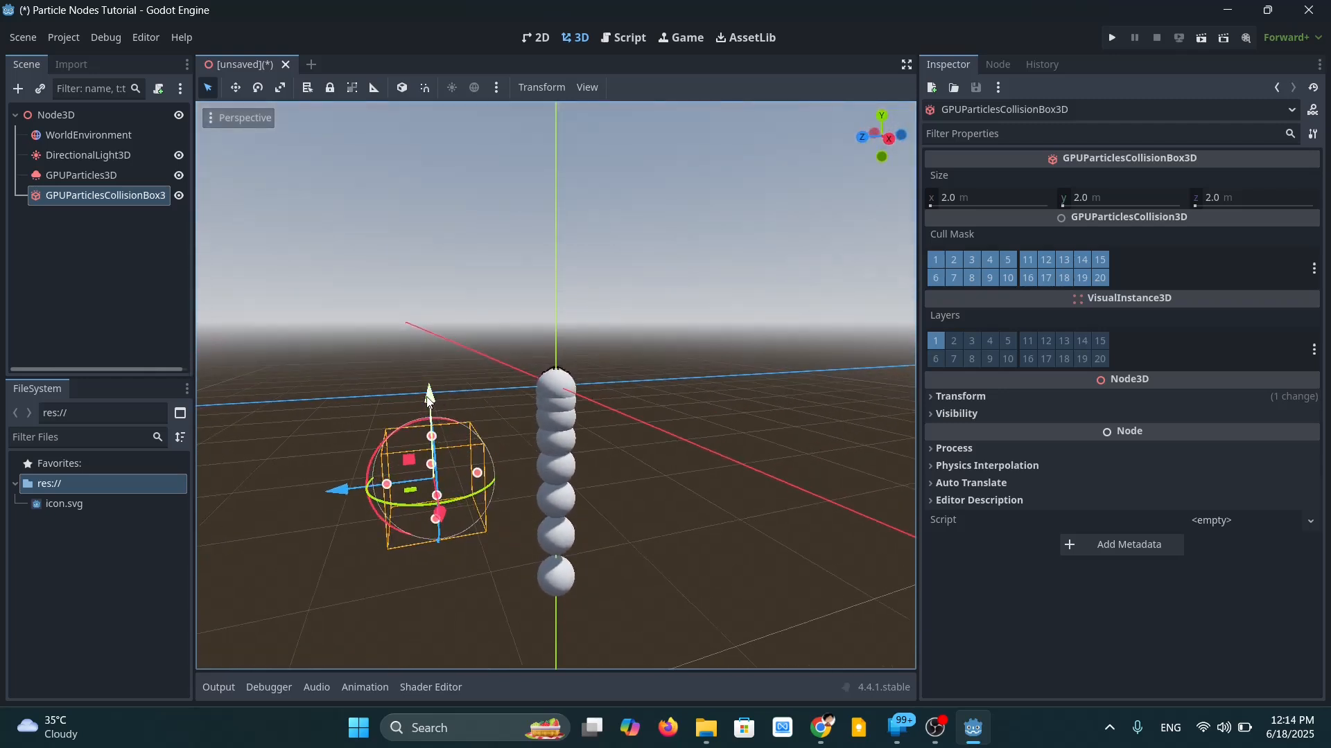
drag(428, 398, 428, 433)
middle_drag(642, 413, 697, 397)
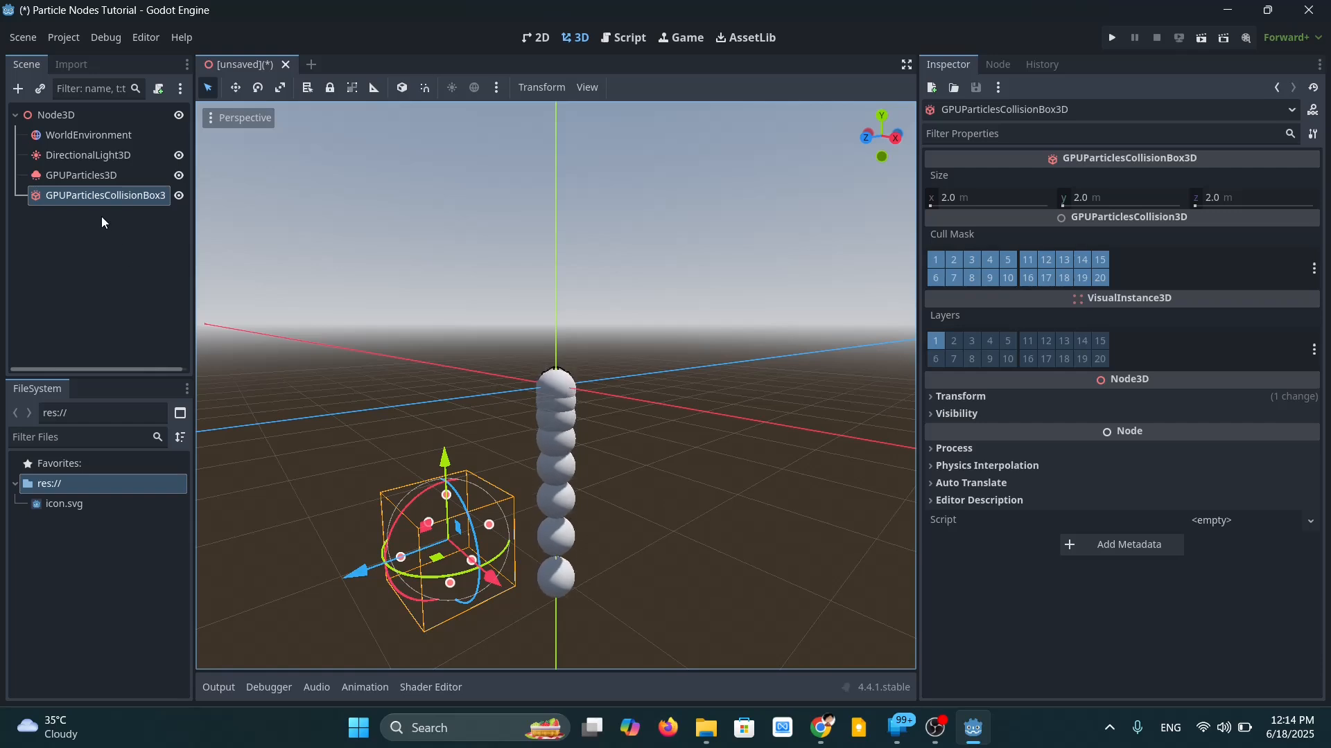
Set the GPUParticles3D process material's display scale to a minimum of 0.2 and a maximum of 0.5.
click(93, 176)
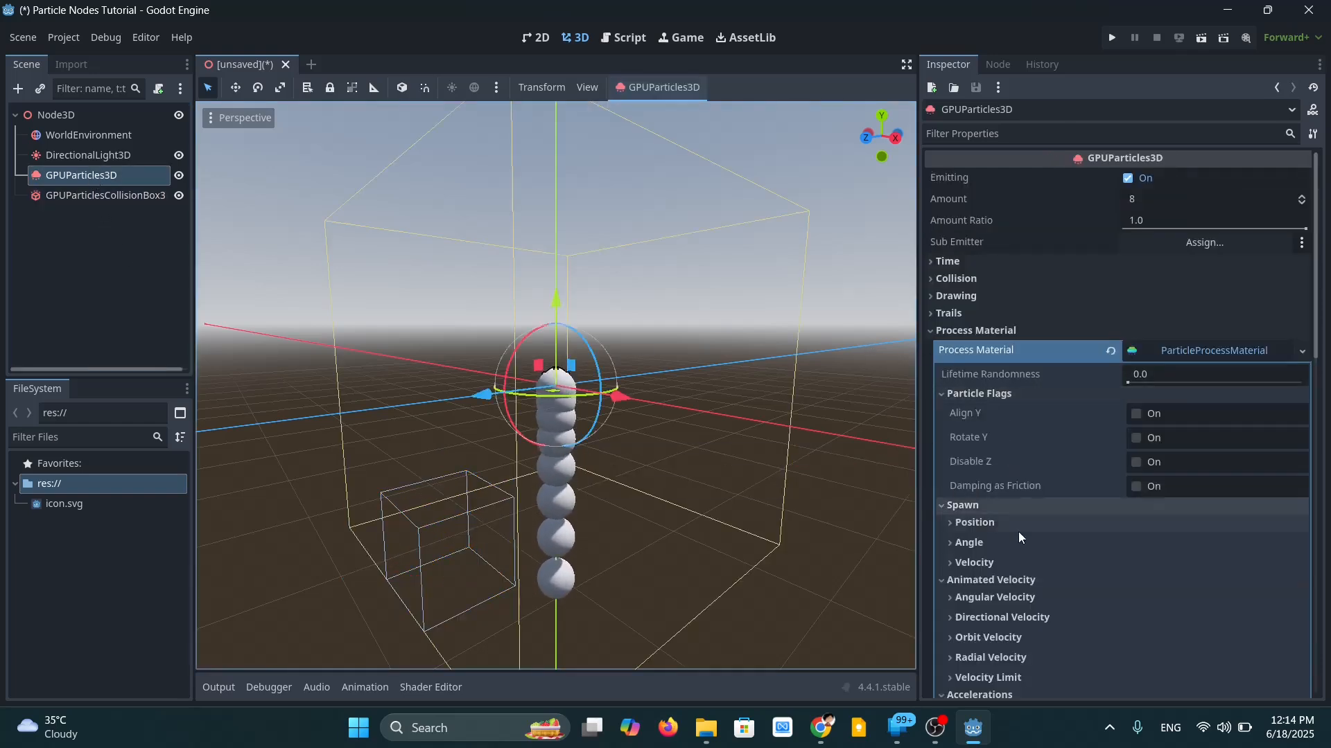
scroll(1009, 536, down, 4)
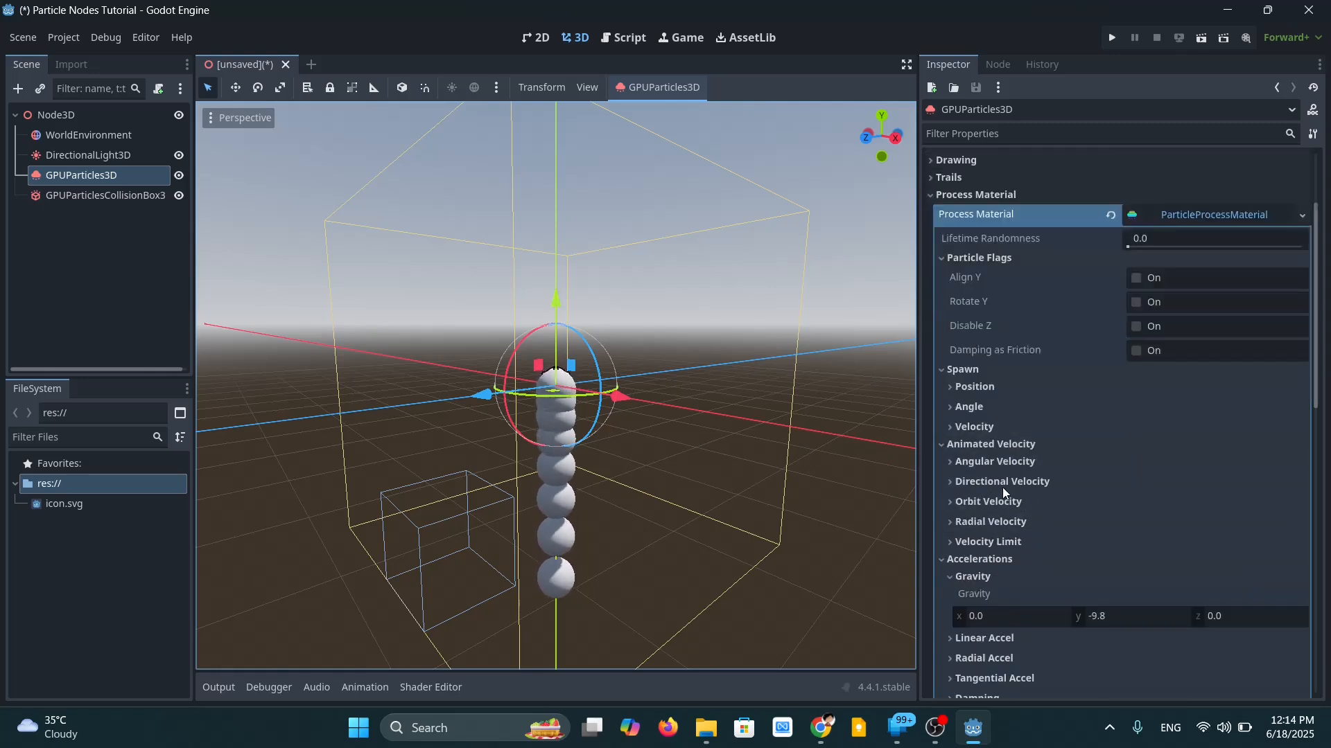
scroll(988, 485, down, 6)
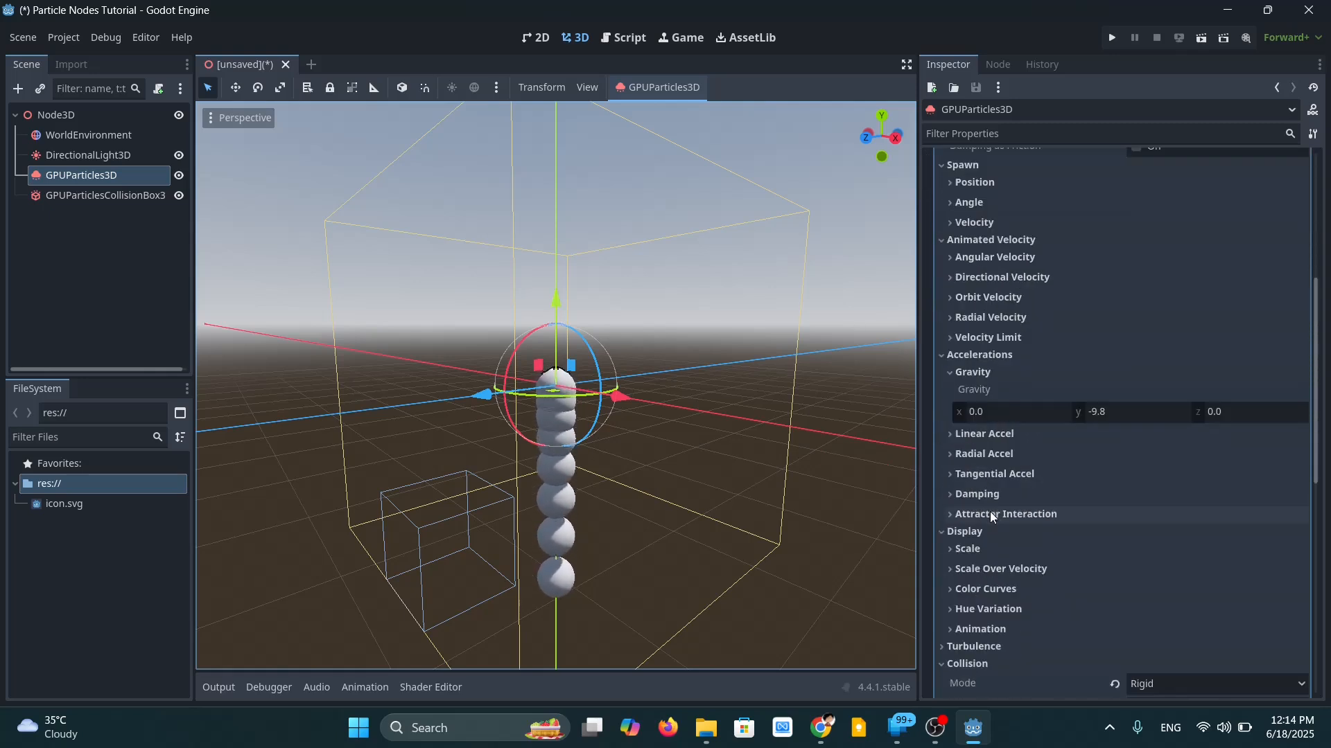
scroll(984, 503, up, 6)
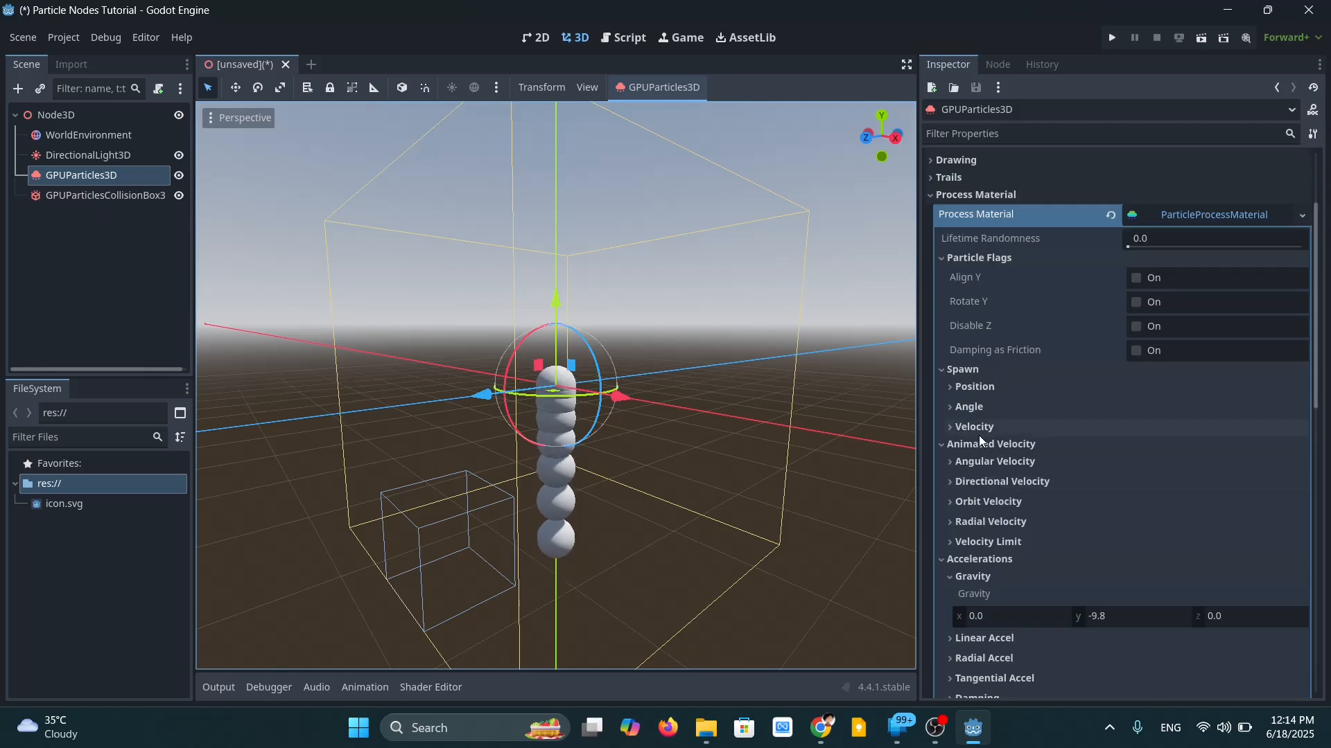
scroll(1024, 422, down, 10)
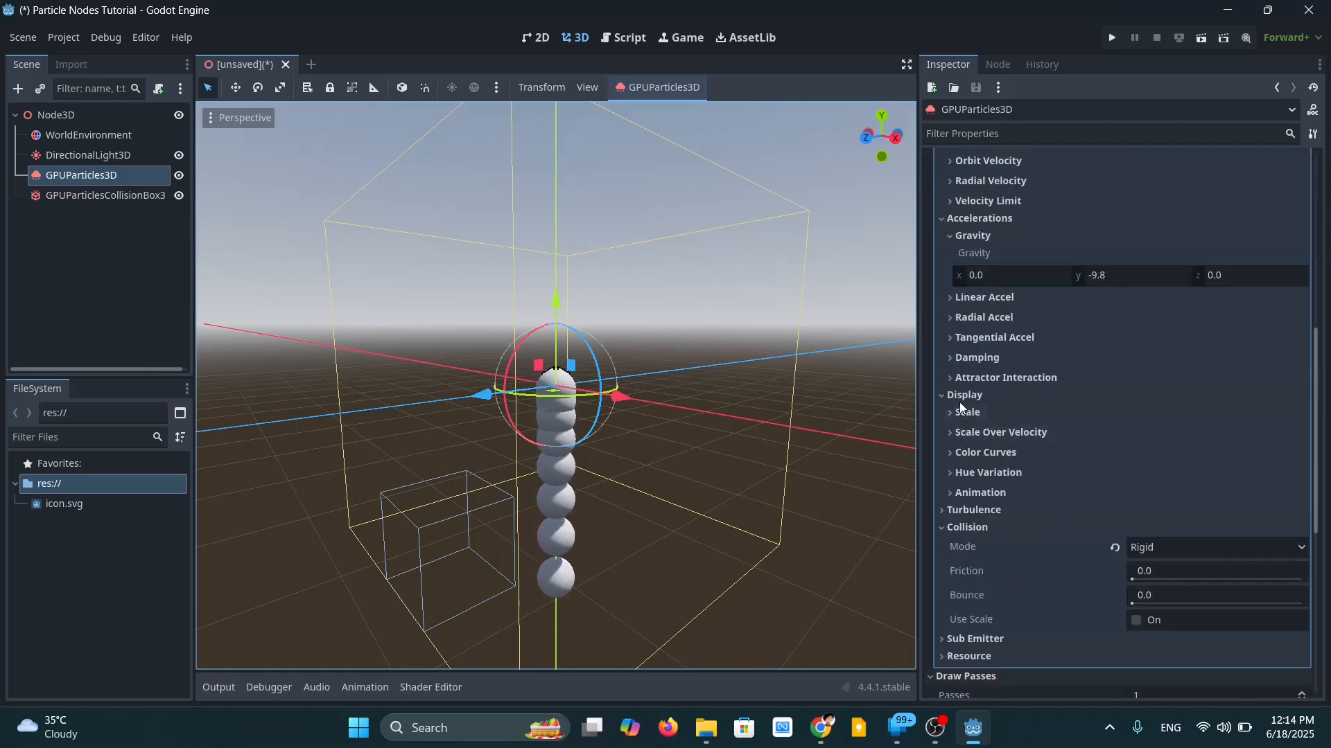
click(965, 413)
click(1003, 469)
text(0)
key(Return)
click(1178, 468)
text(0.5)
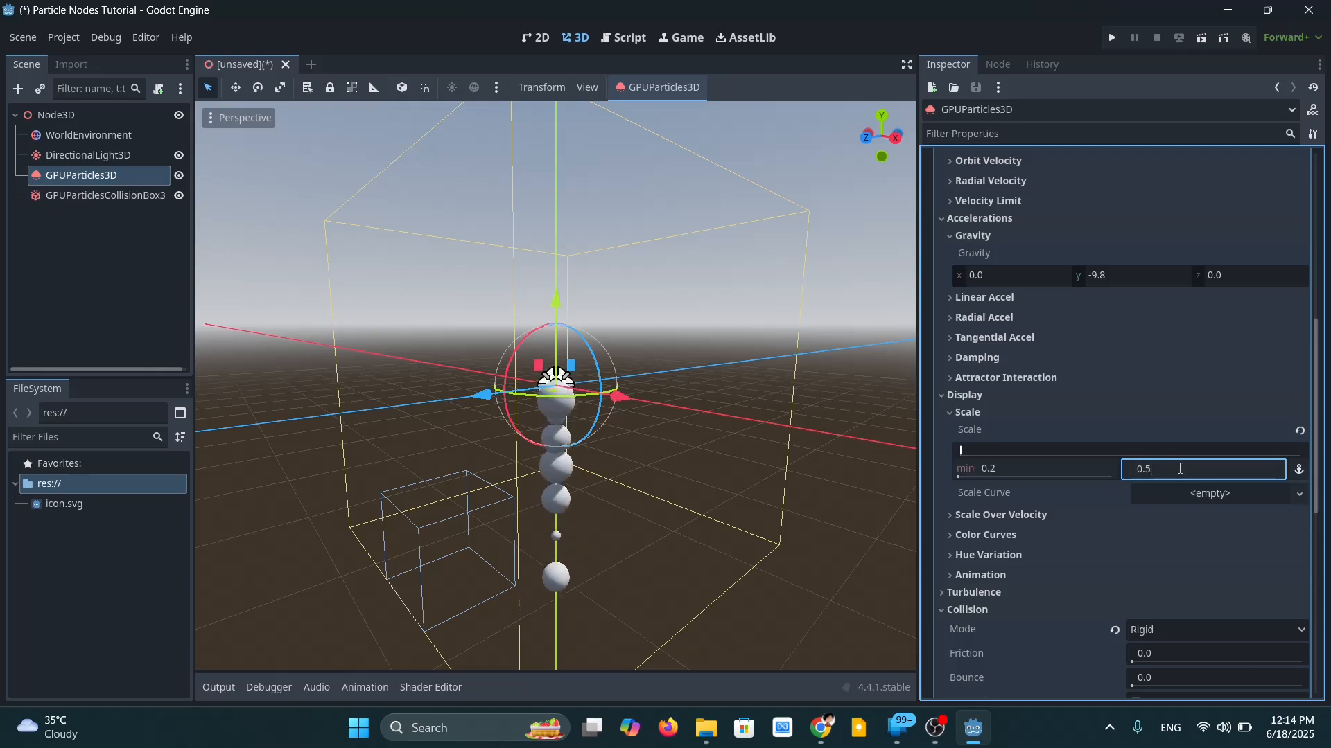
key(Return)
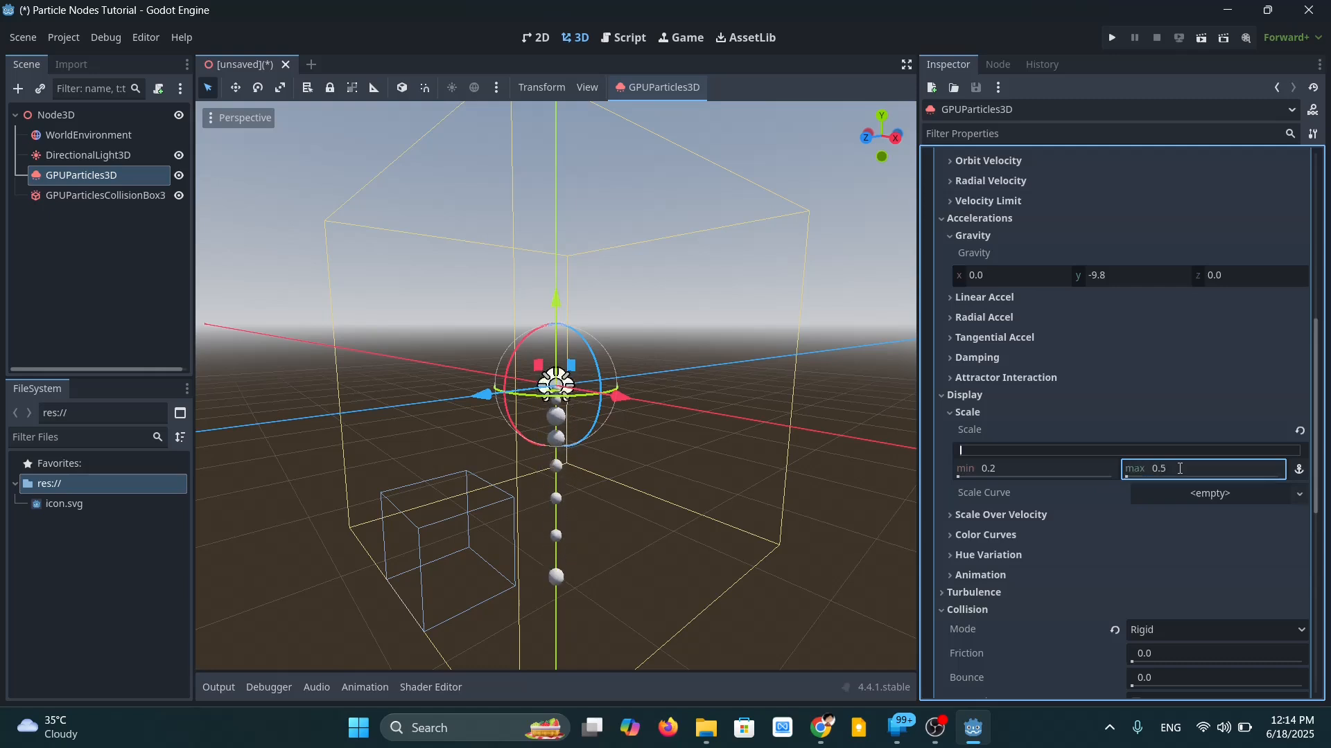
Set the process material's maximum display scale to 0.2.
middle_drag(657, 470, 584, 466)
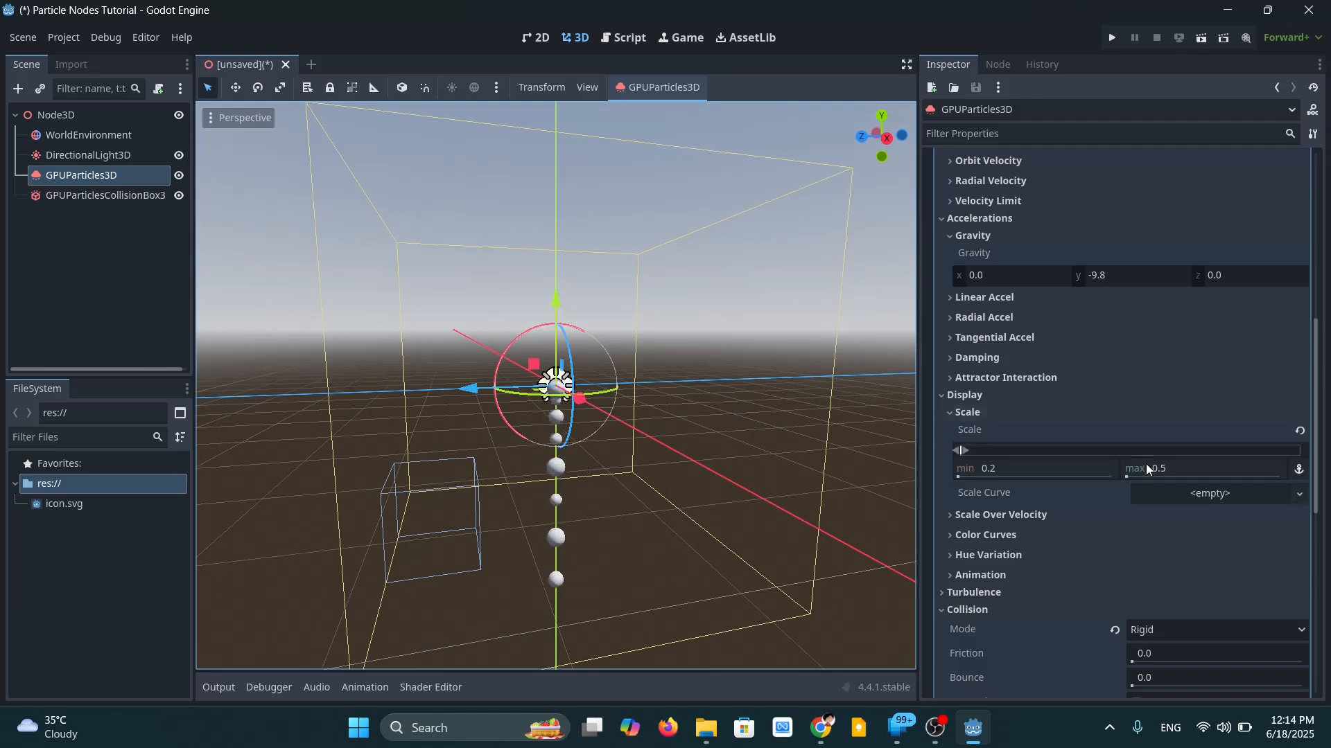
click(1176, 470)
text(0.2)
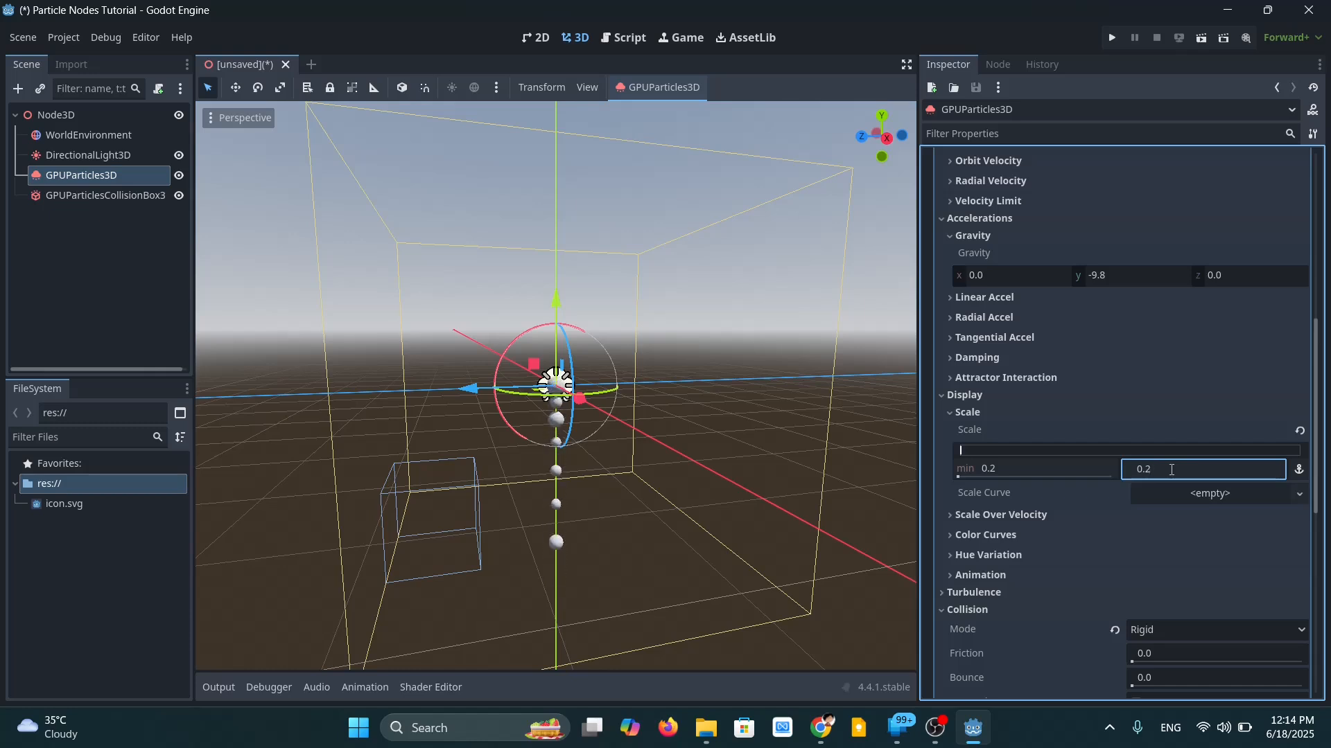
key(Return)
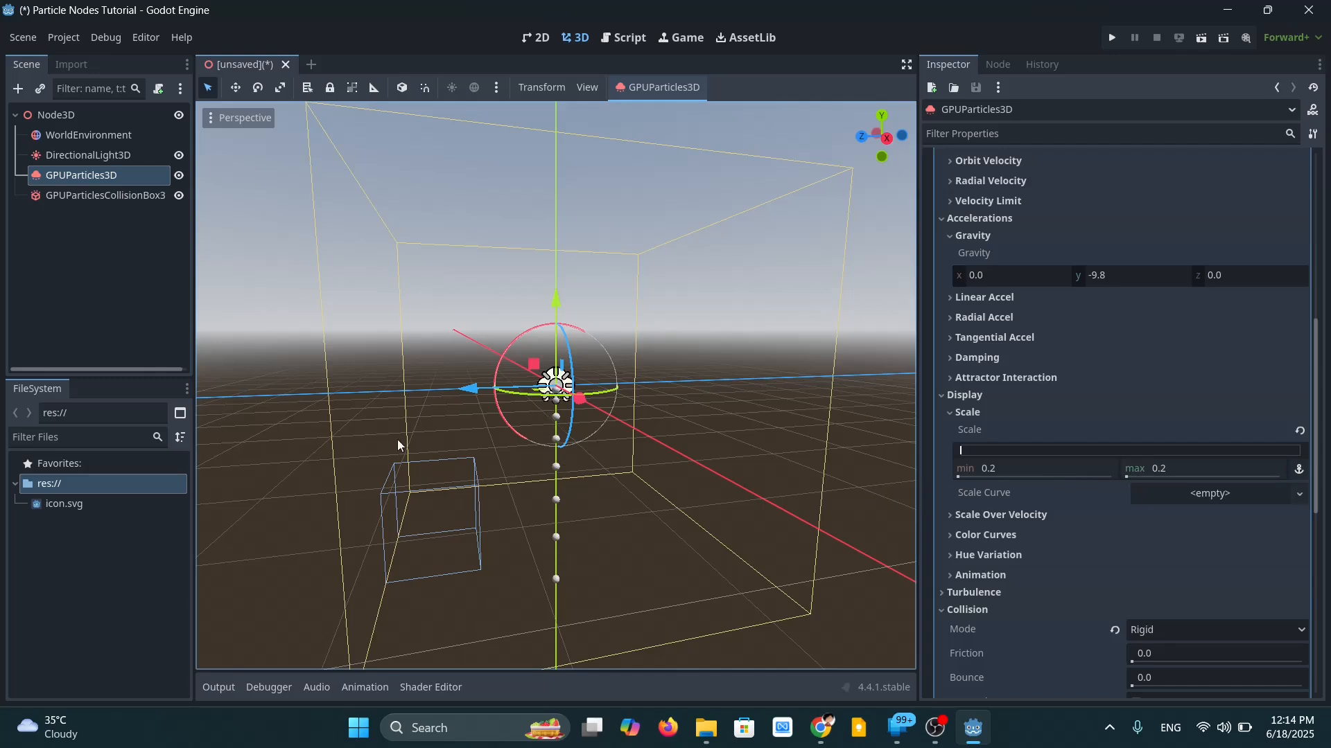
Move the collision box along the z axis so it sits directly beneath the emitter, in the falling particles' path.
click(83, 195)
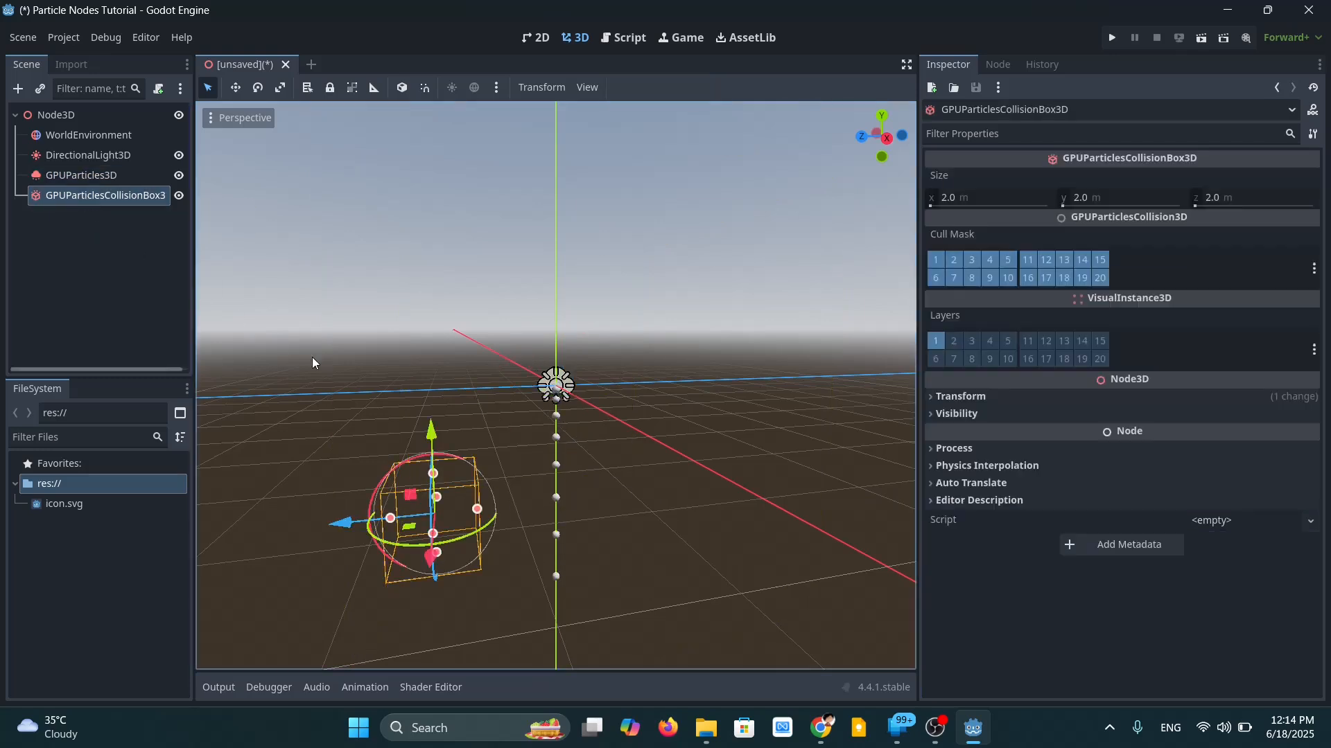
drag(340, 517, 476, 520)
middle_drag(687, 498, 662, 527)
scroll(659, 465, up, 4)
scroll(662, 502, down, 4)
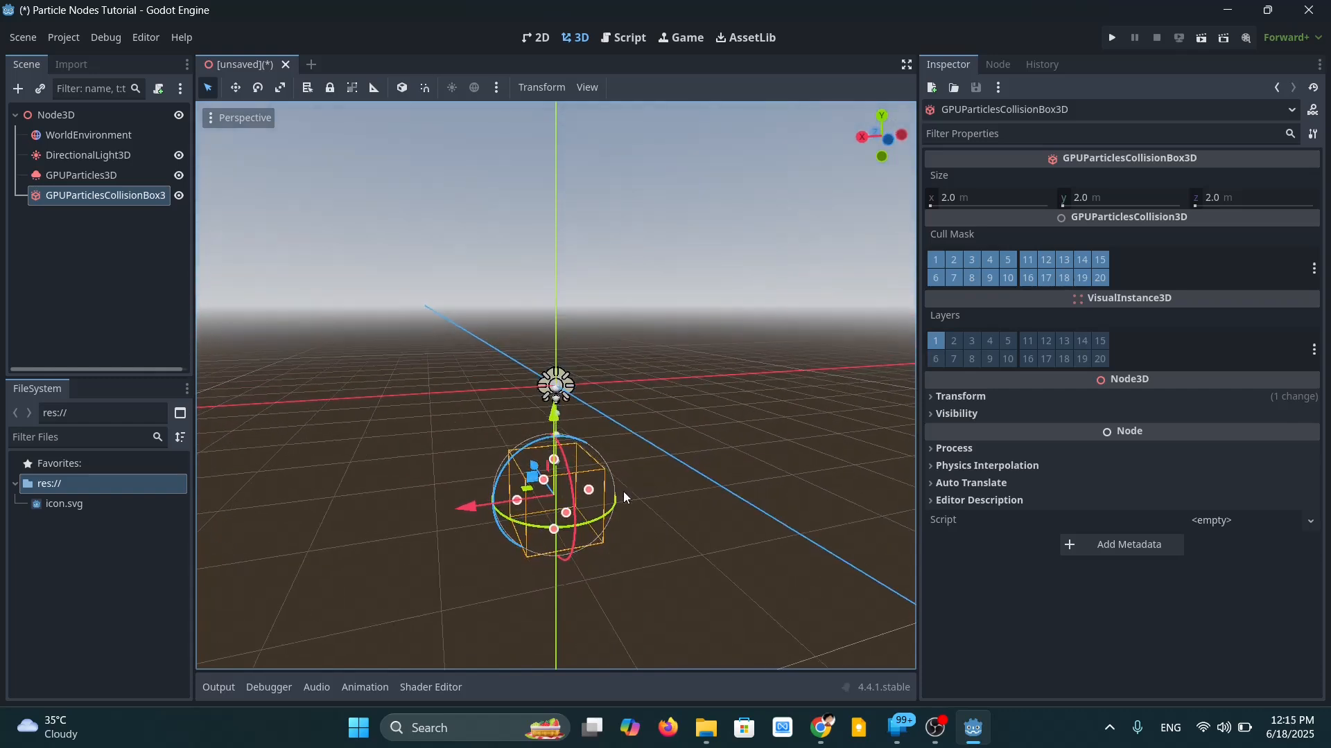
Lower the collision box slightly and tilt it about the z axis to make a slope for the particles.
drag(553, 418, 630, 521)
middle_drag(687, 534, 549, 497)
drag(545, 489, 505, 489)
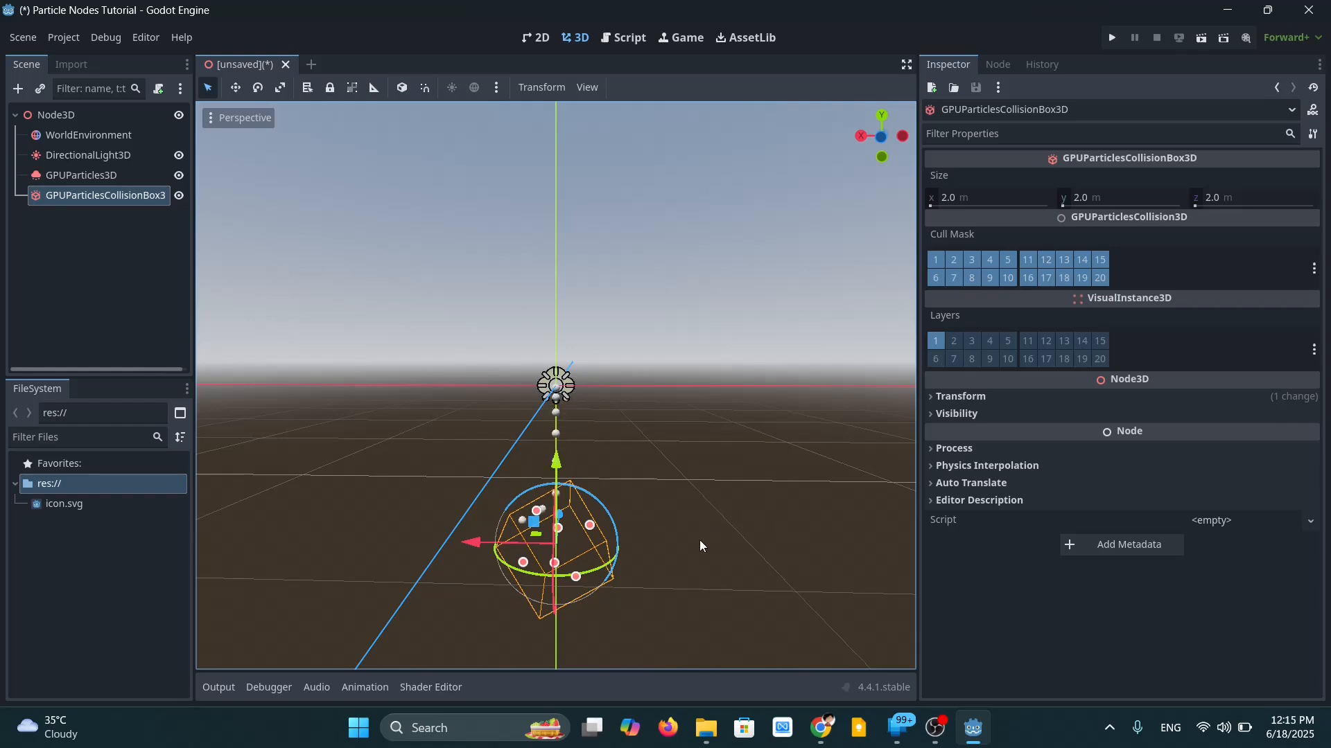
Deselect the collision box and examine how the falling particles meet its tilted surface from several angles.
click(336, 505)
middle_drag(337, 505, 385, 502)
scroll(598, 513, up, 4)
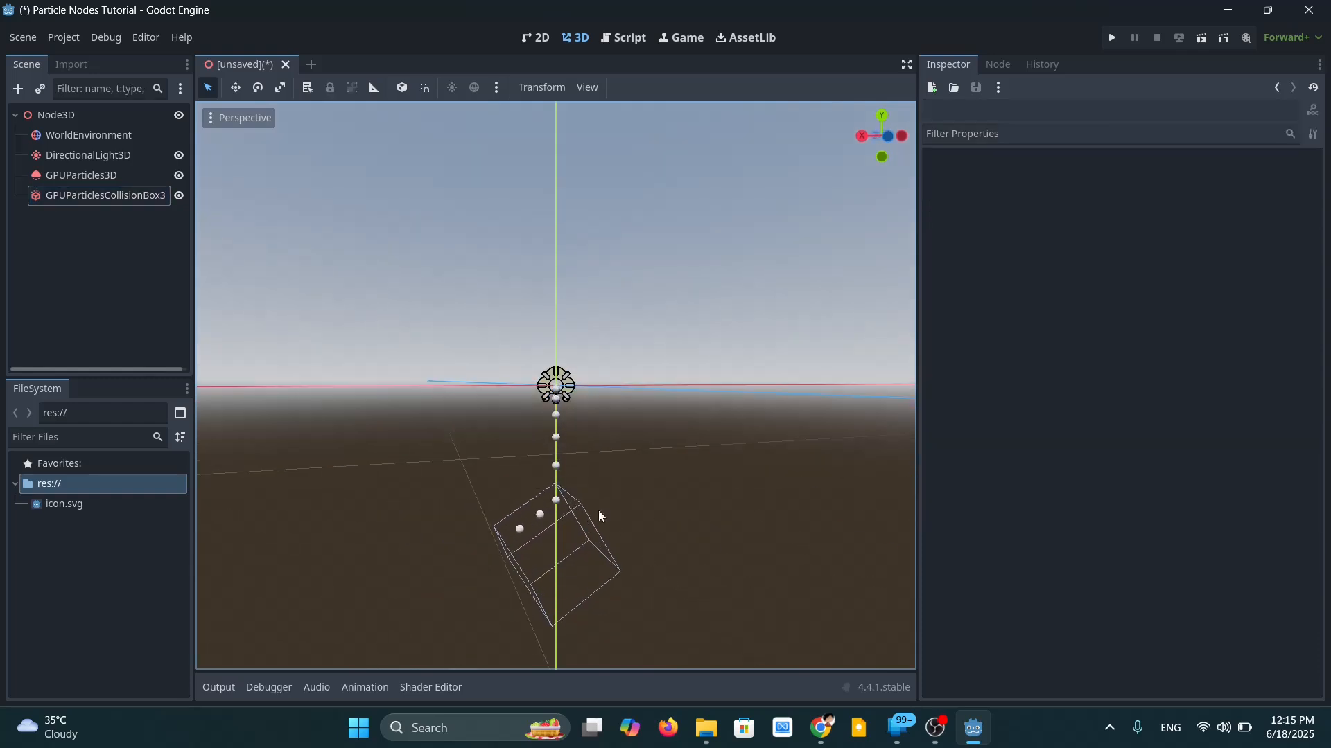
scroll(599, 533, up, 1)
middle_drag(625, 546, 573, 489)
scroll(630, 544, down, 3)
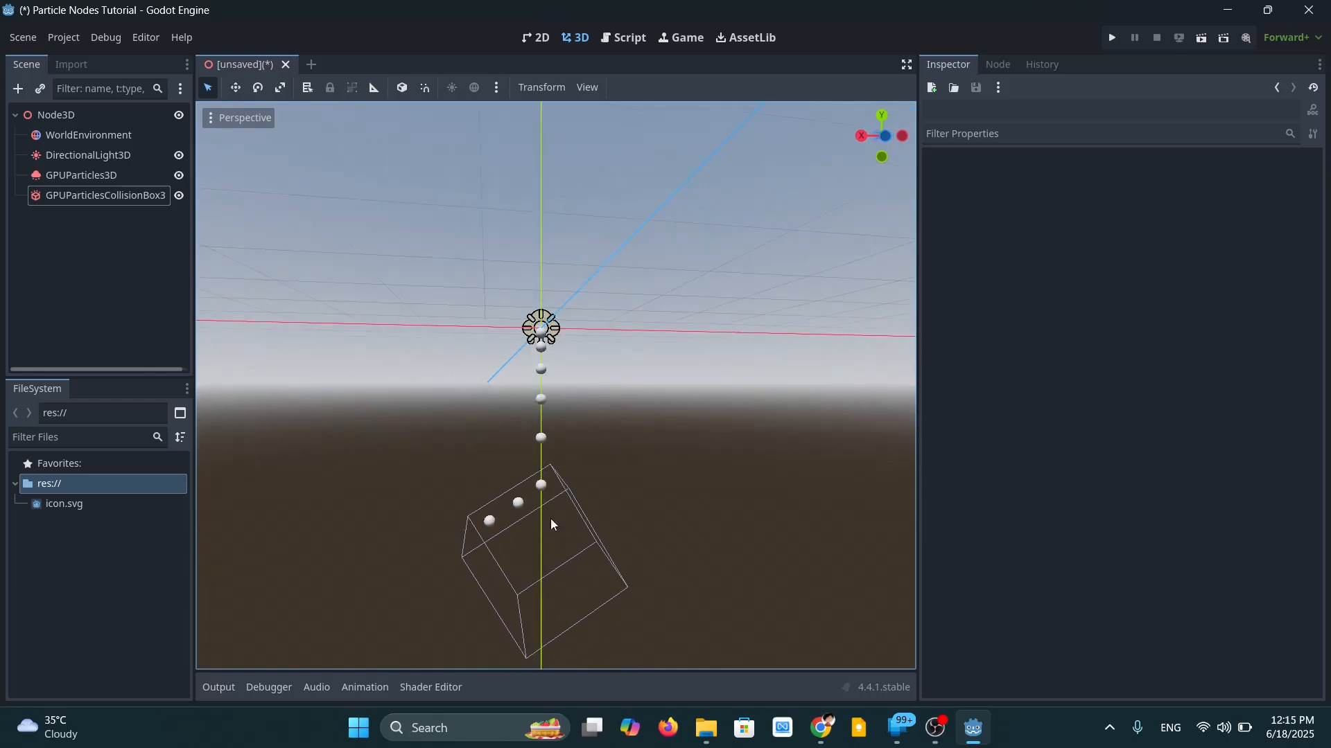
middle_drag(701, 514, 619, 531)
scroll(618, 531, down, 2)
middle_drag(446, 462, 491, 437)
scroll(638, 443, down, 2)
scroll(643, 485, down, 2)
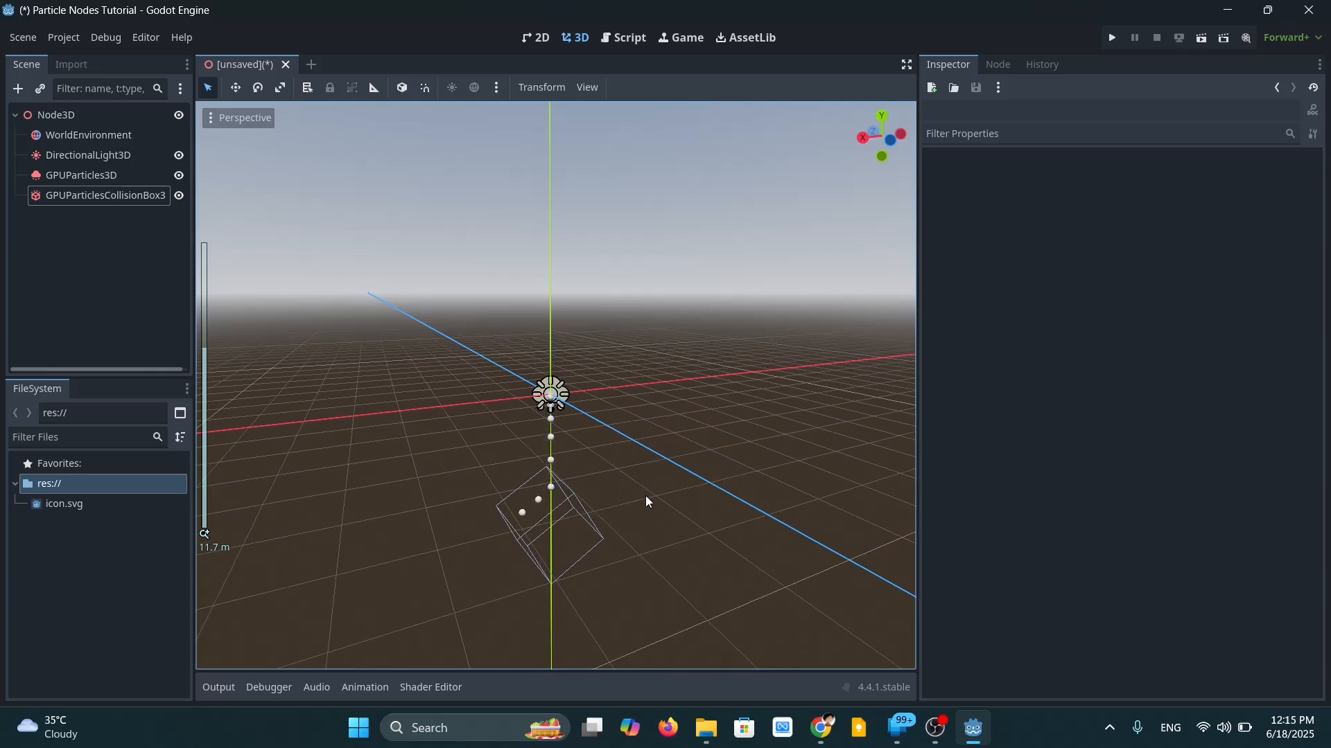
Add a GPUParticlesAttractorBox3D node to the scene.
click(111, 255)
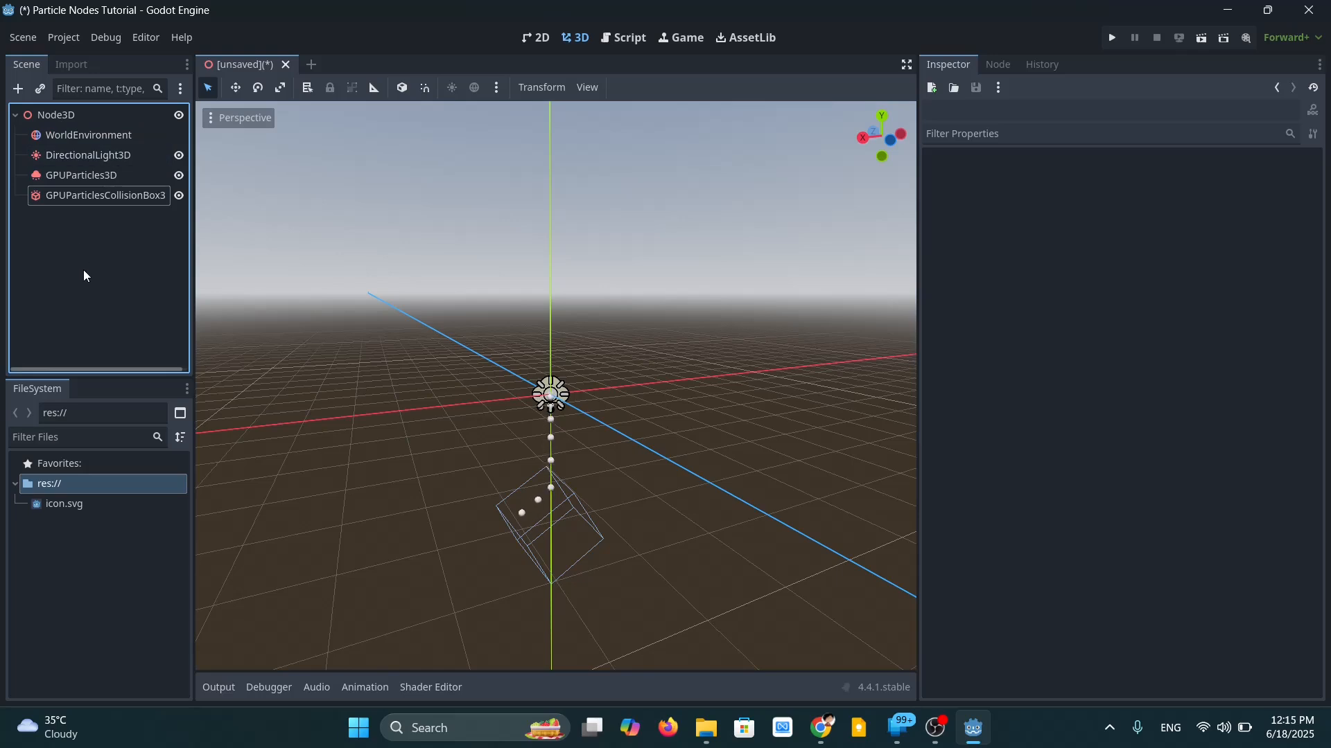
key(ctrl+a)
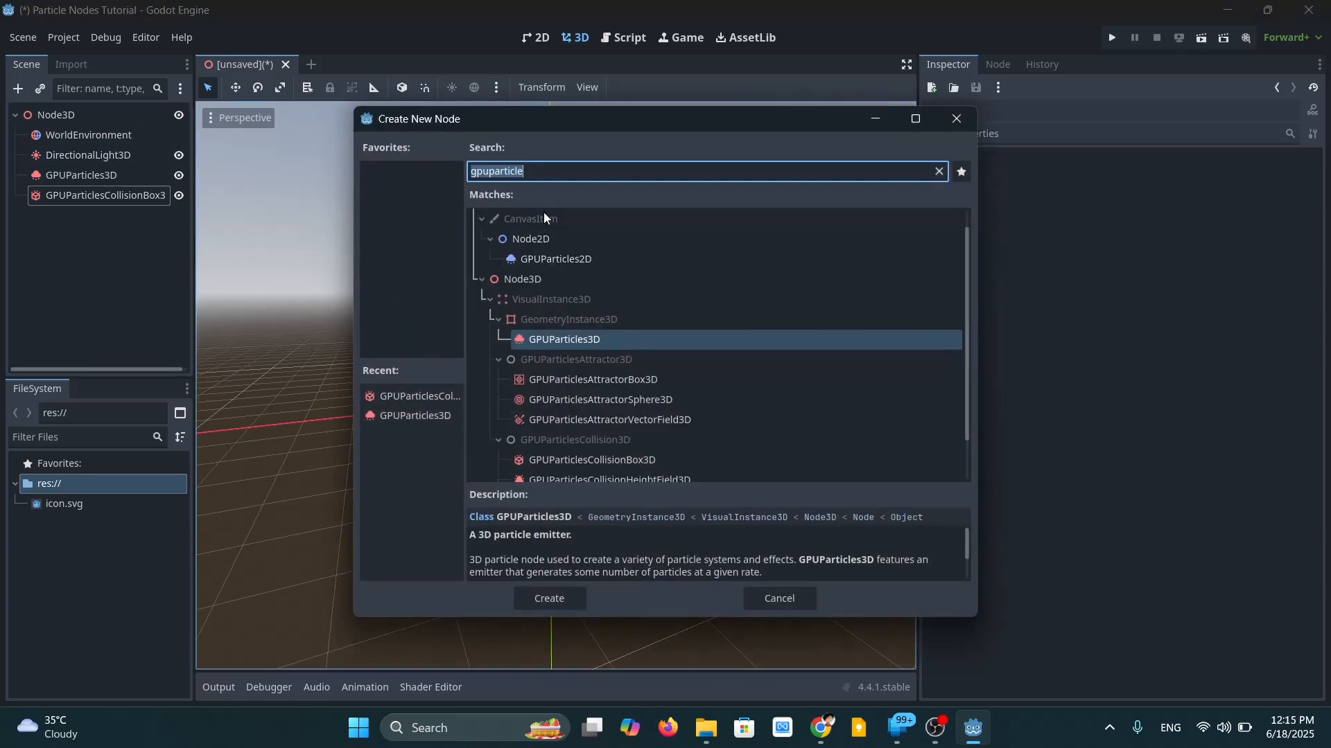
scroll(594, 395, down, 1)
scroll(596, 394, down, 1)
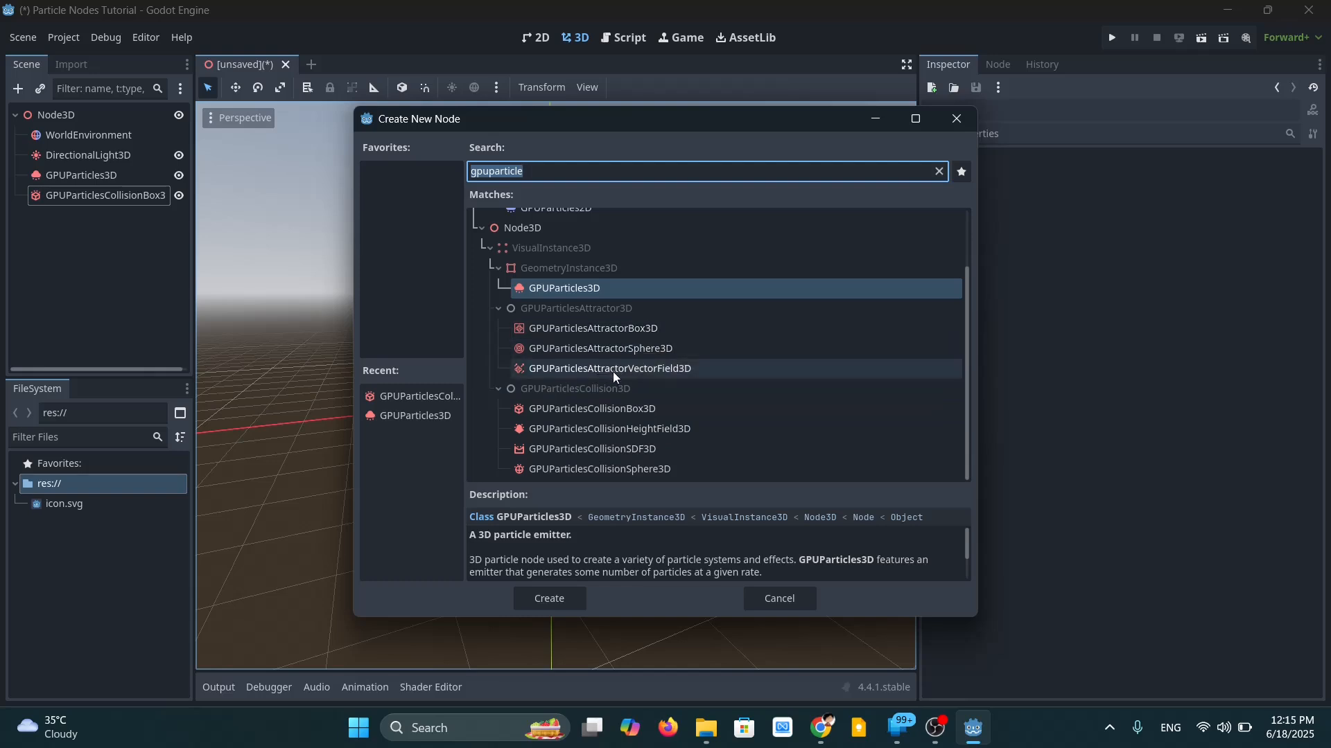
click(595, 328)
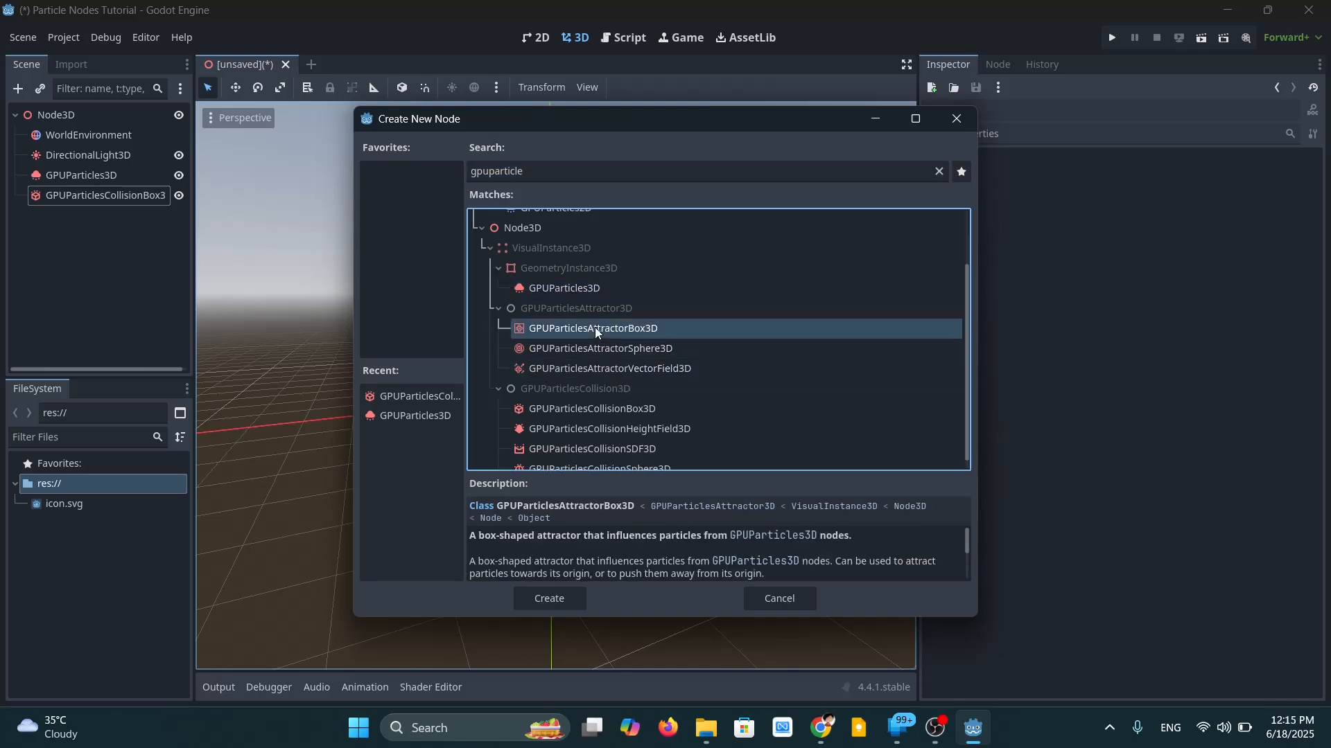
click(566, 600)
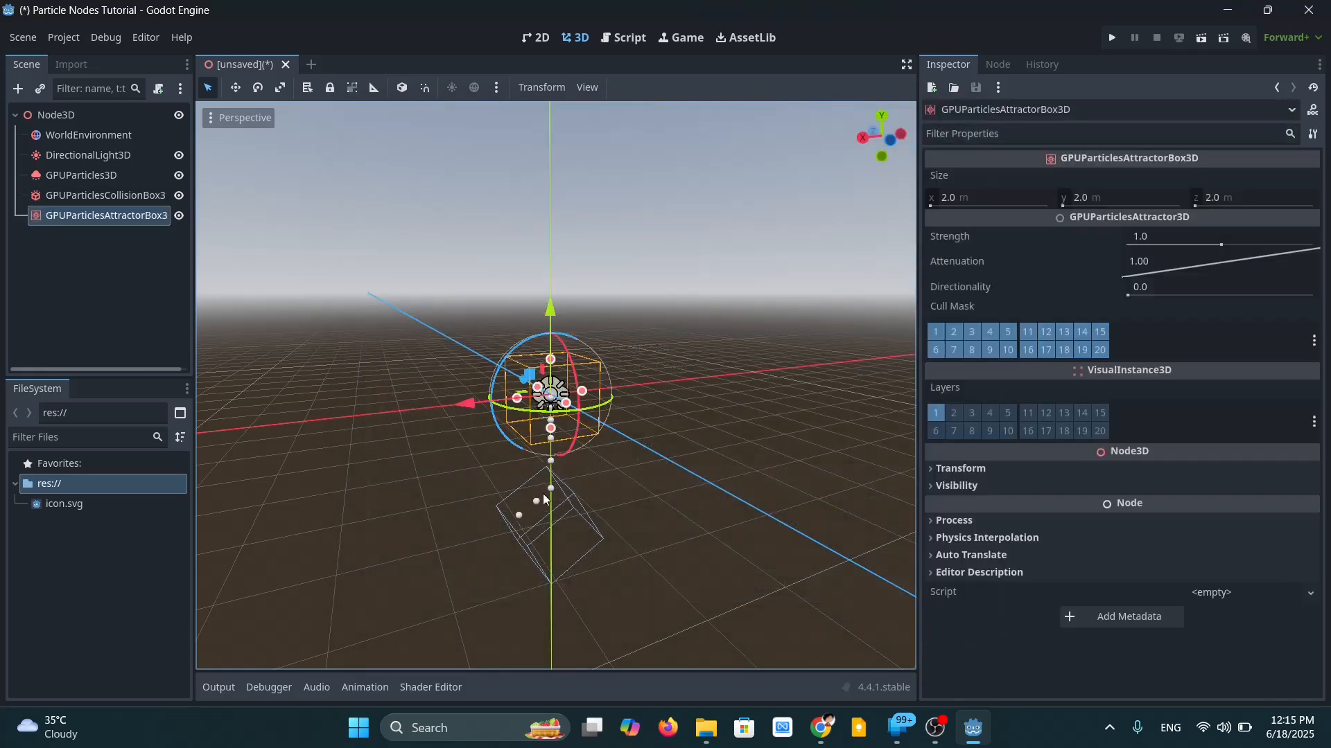
Move the attractor box away from the emitter along the negative x axis and lower it beside the collision box.
drag(475, 407, 638, 399)
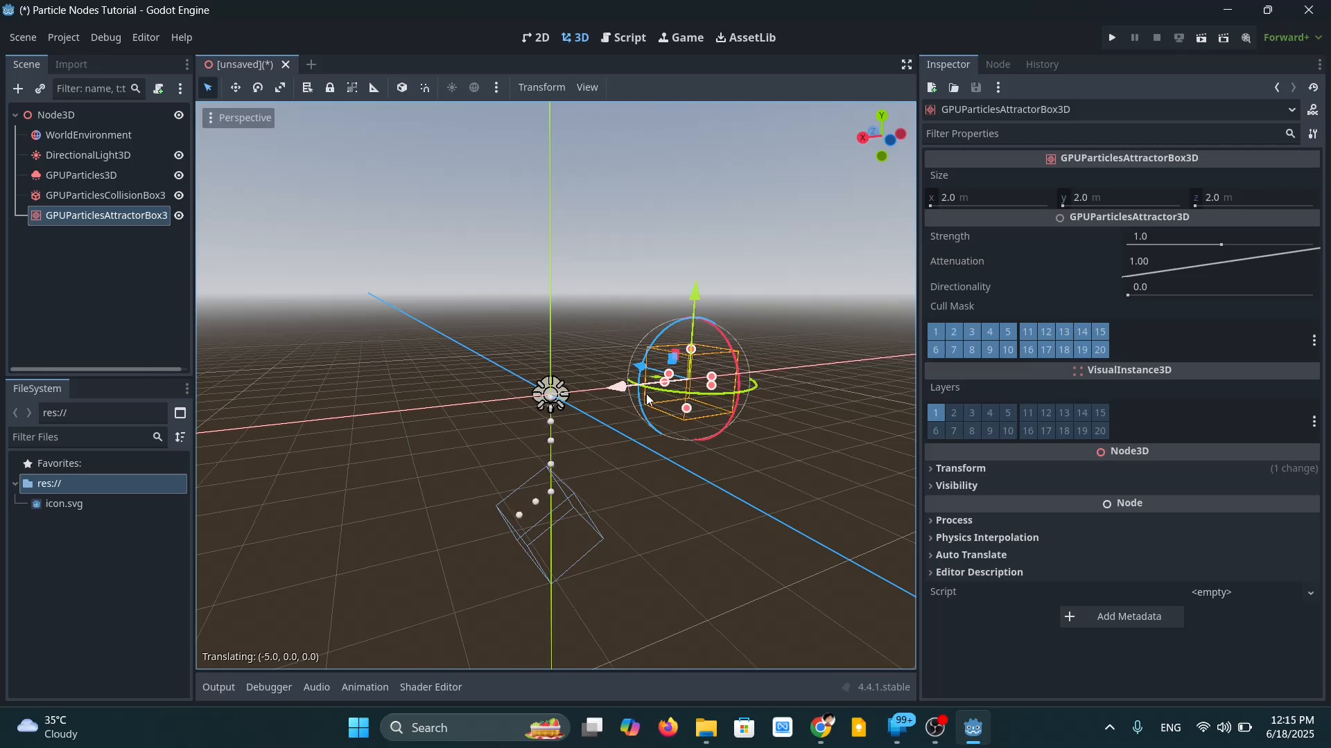
middle_drag(678, 485, 631, 531)
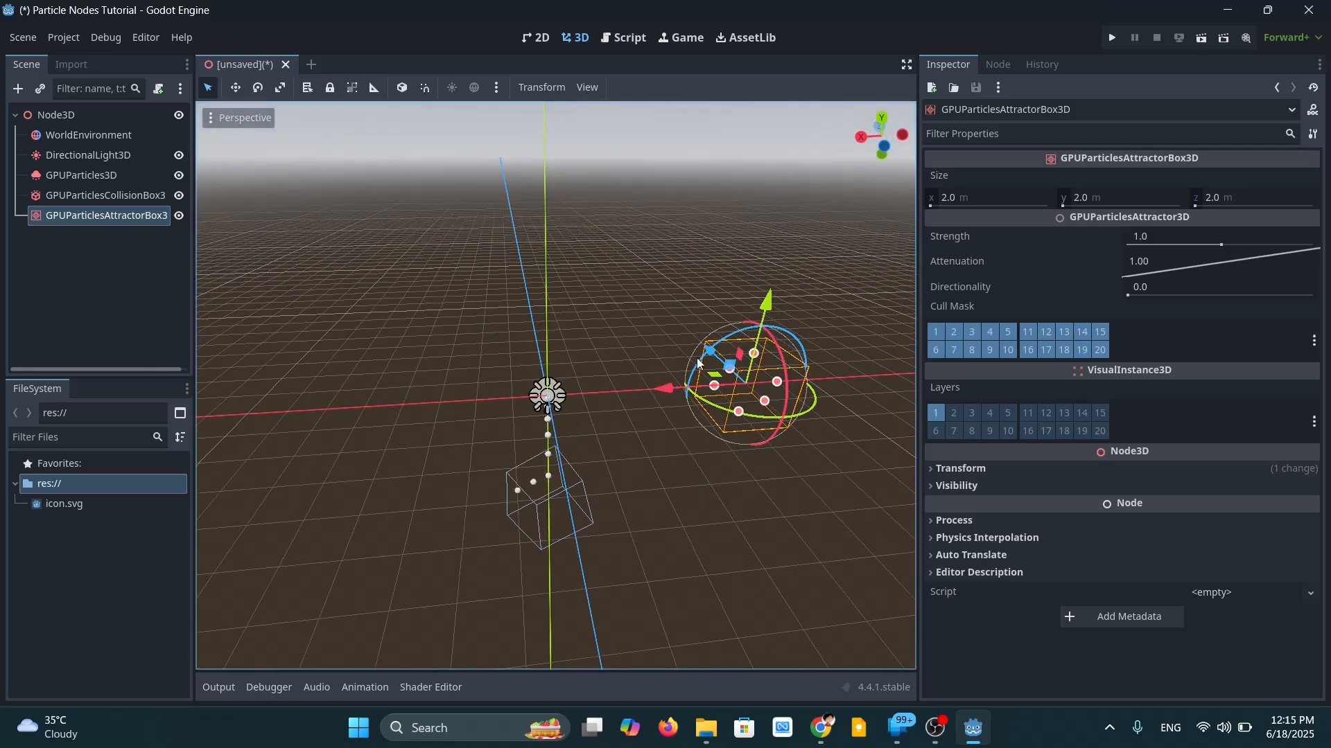
drag(769, 310, 638, 551)
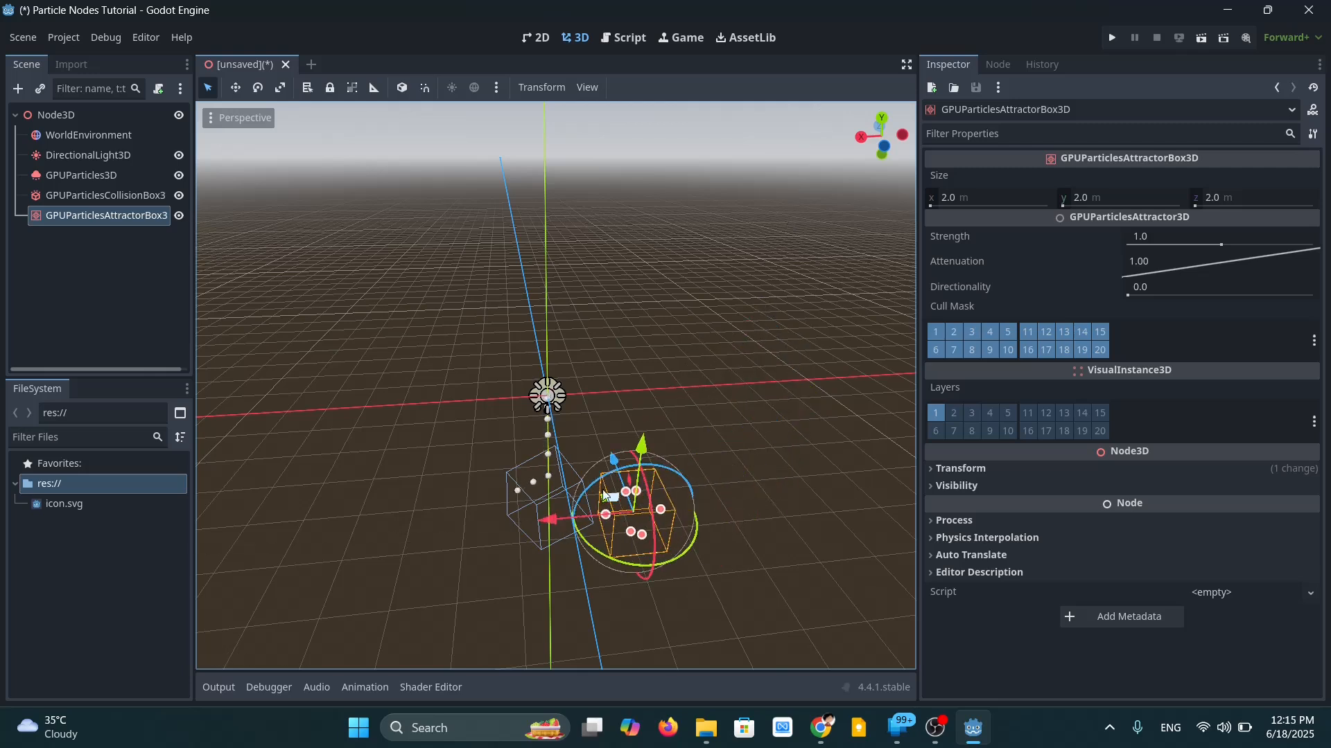
drag(554, 522, 598, 513)
middle_drag(721, 459, 863, 368)
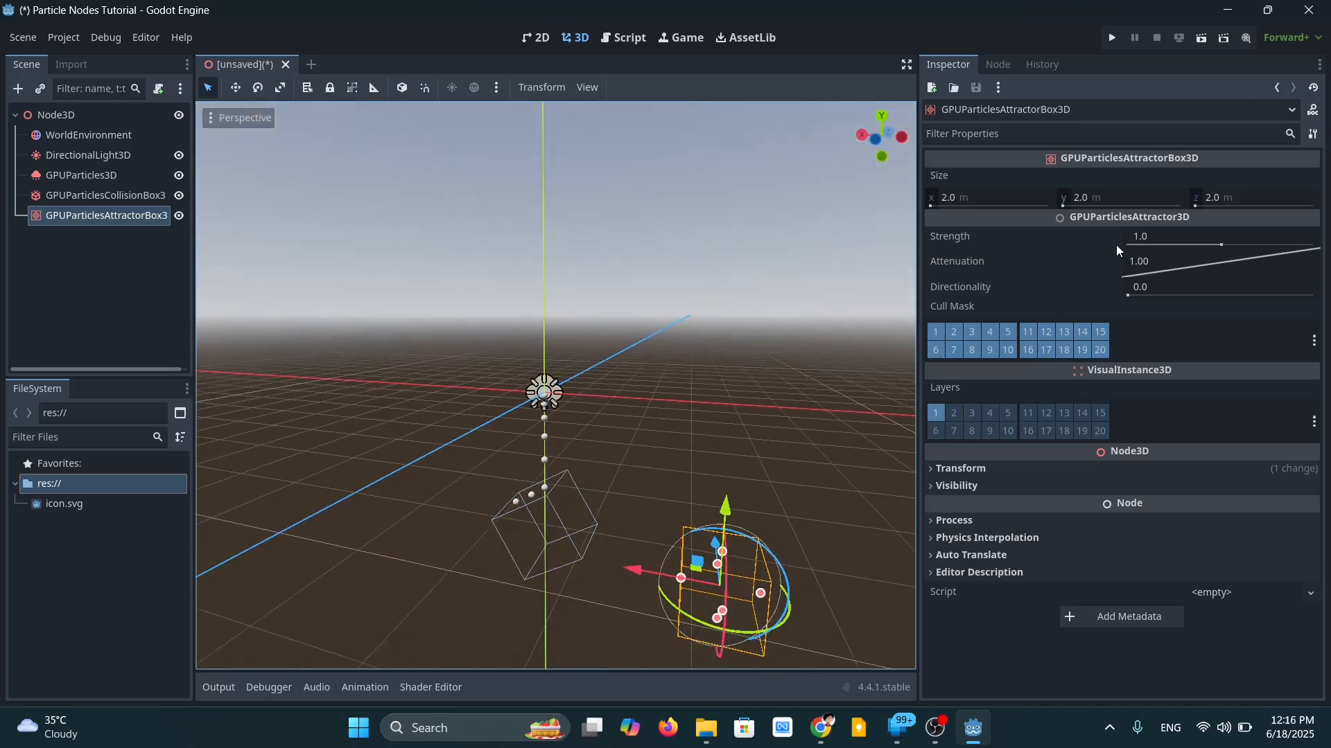
Set the attractor's strength to 64 and move the box just beneath the emitter, into the falling particles' path.
click(1150, 236)
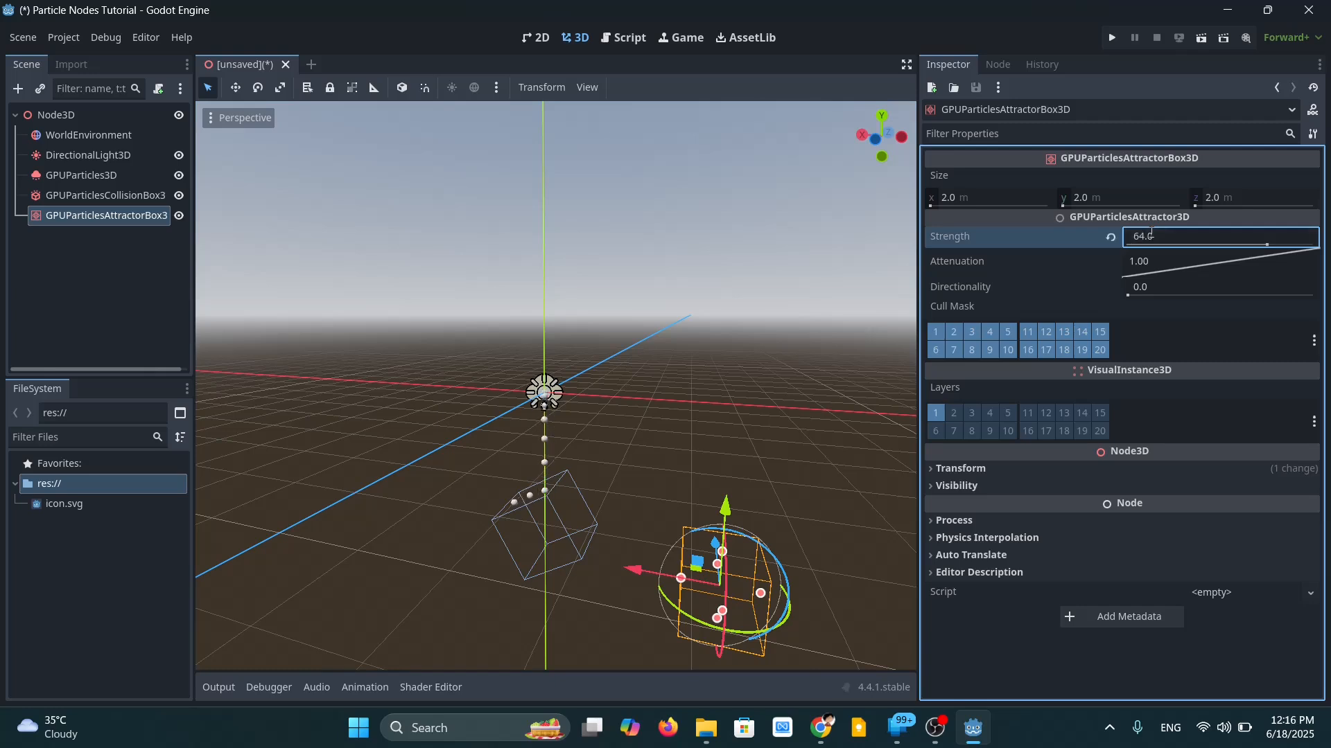
key(Return)
drag(633, 568, 527, 551)
drag(614, 489, 618, 374)
drag(530, 450, 469, 443)
middle_drag(468, 444, 690, 444)
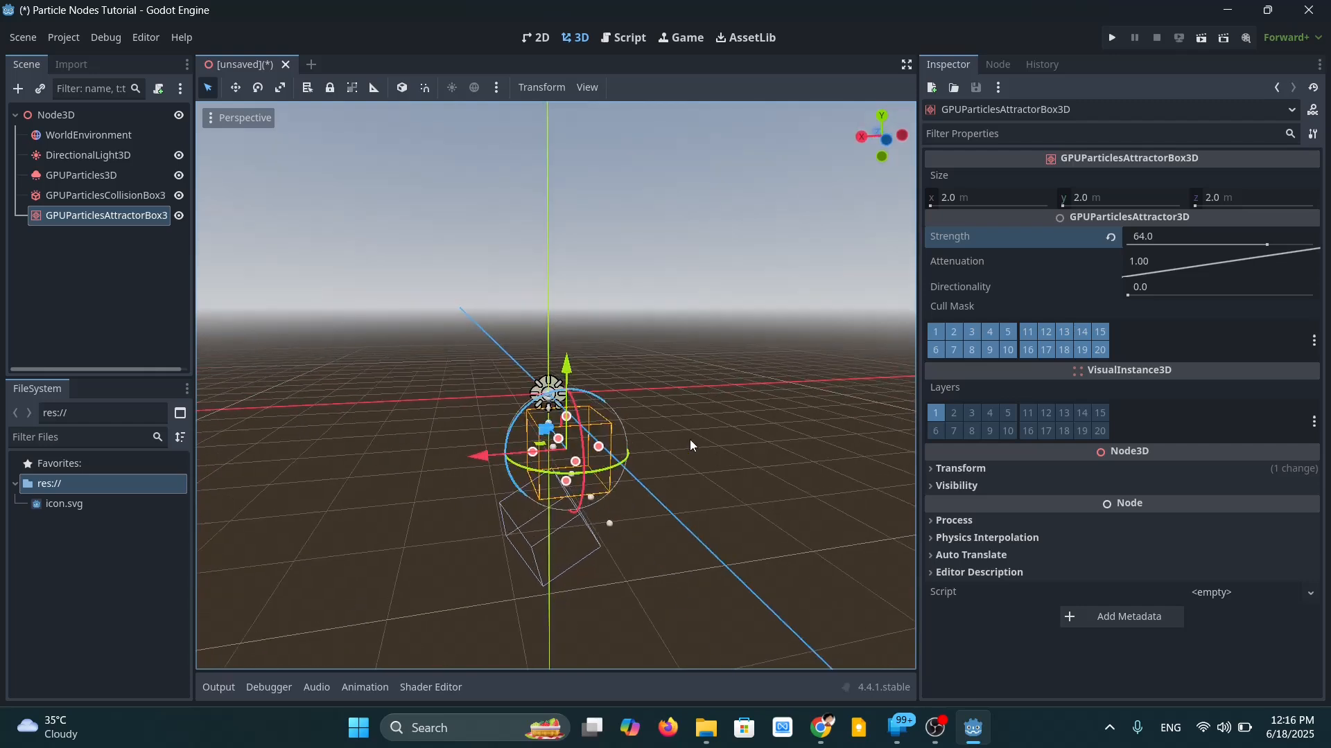
scroll(690, 444, up, 4)
middle_drag(461, 475, 609, 468)
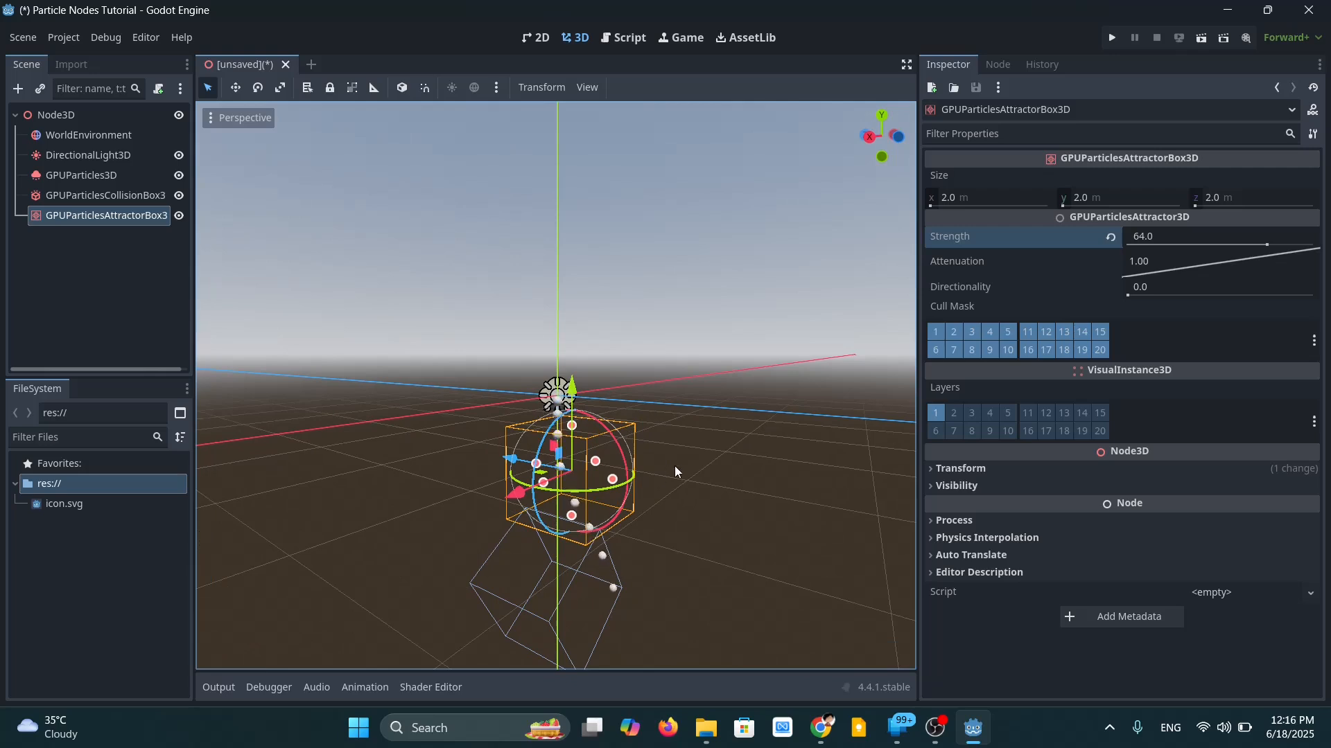
Set the attractor box's size to 8 m along x, y and z.
click(962, 197)
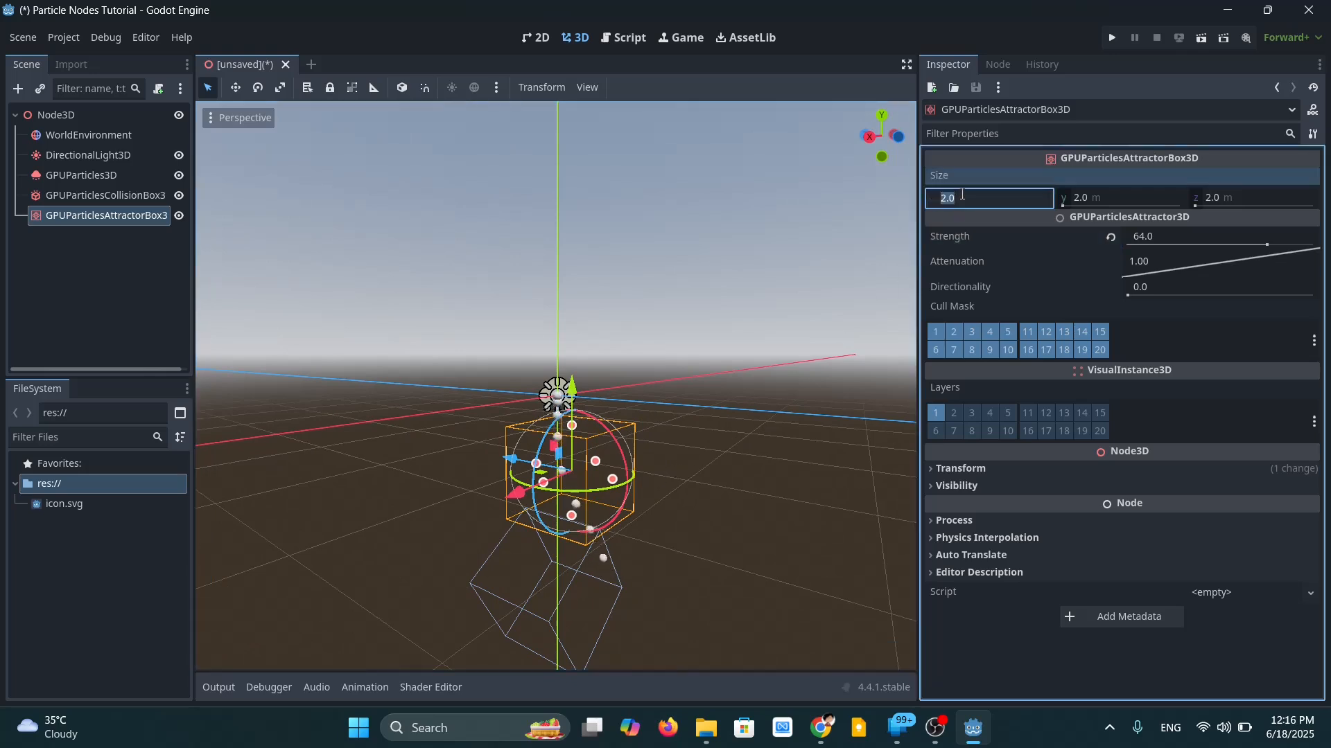
key(Return)
click(1127, 197)
text(8)
key(Return)
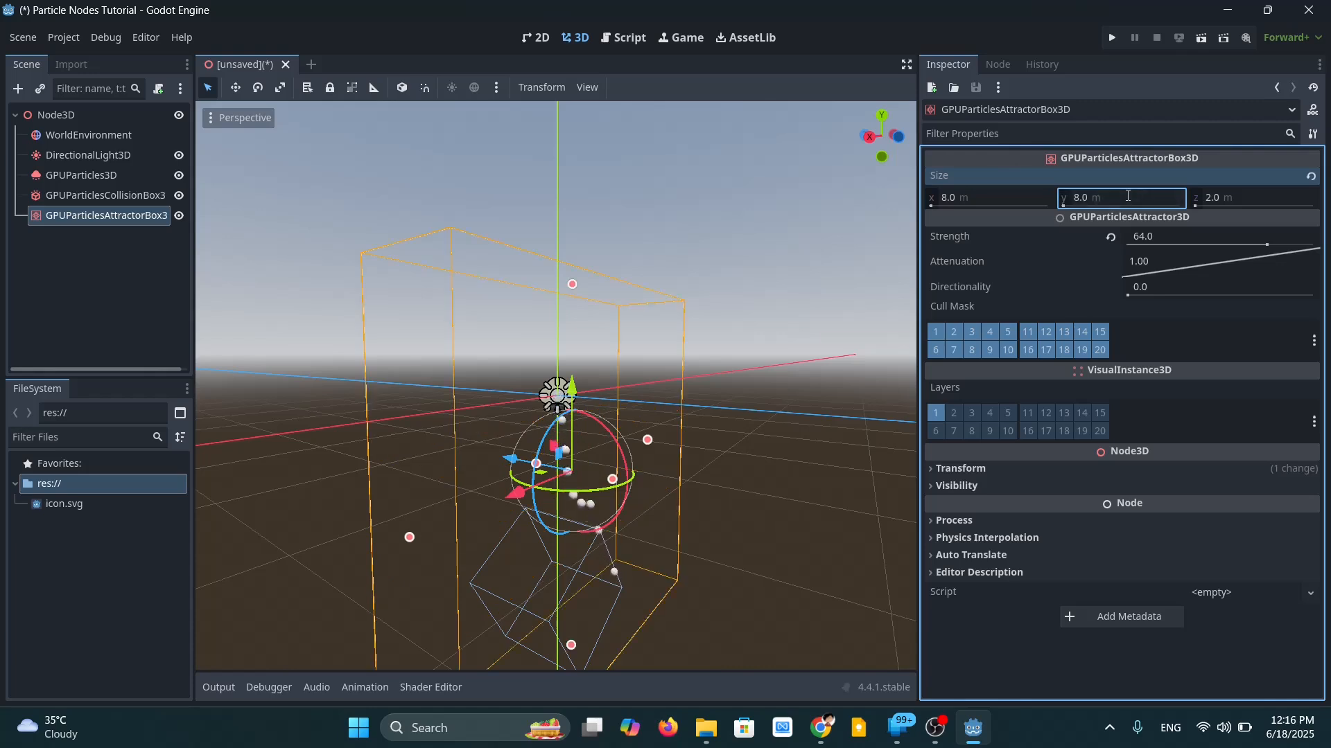
click(1219, 198)
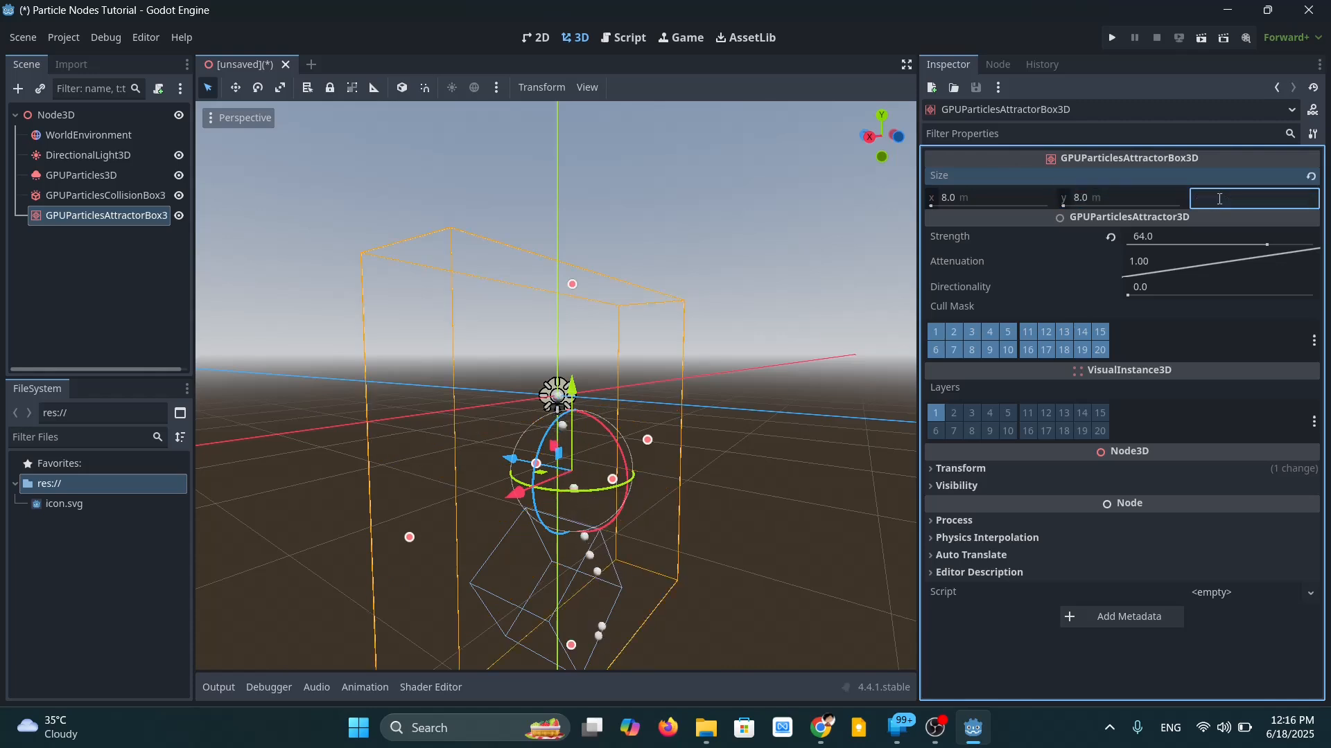
text(8)
key(Return)
Shift the attractor box along the negative x axis off the emitter and examine the particles' path from several angles.
scroll(439, 431, down, 2)
middle_drag(438, 429, 260, 448)
drag(464, 451, 535, 451)
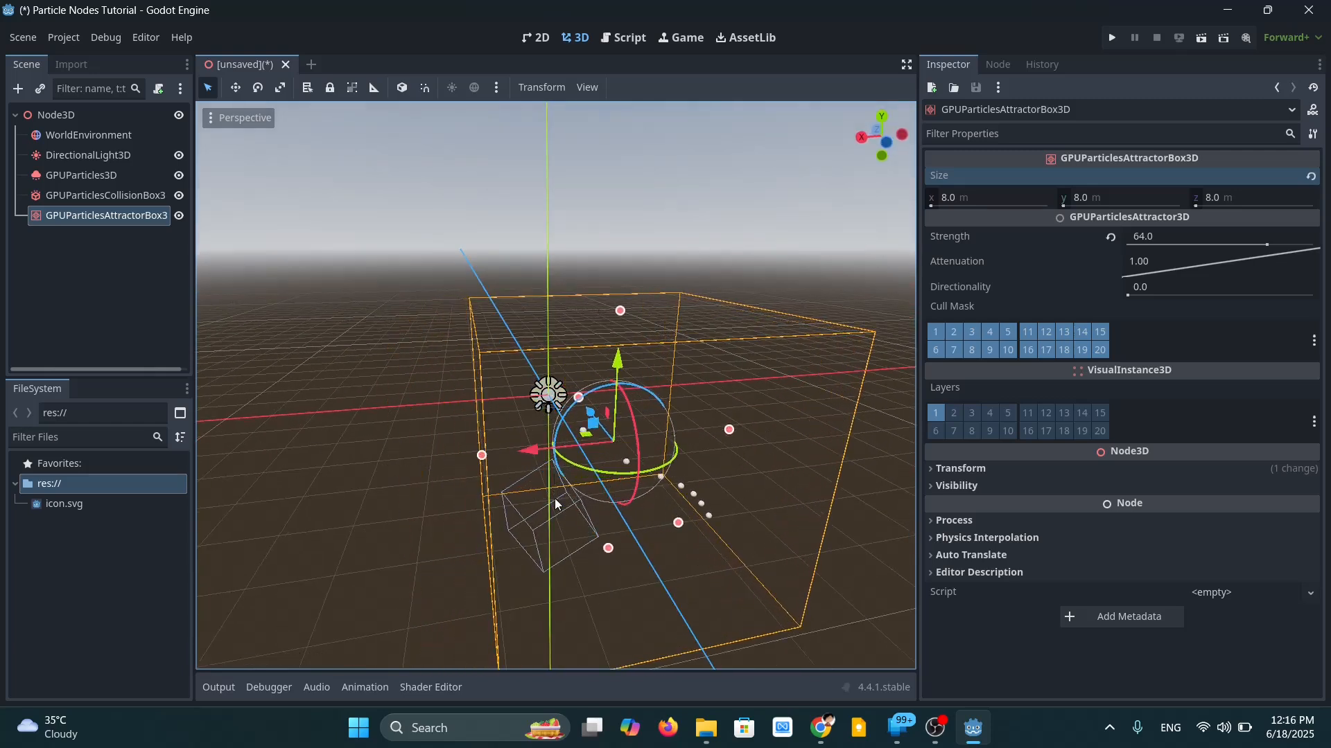
middle_drag(439, 481, 343, 437)
mouse_move(821, 446)
middle_down()
mouse_move(431, 474)
mouse_move(542, 529)
mouse_move(767, 543)
mouse_move(832, 467)
middle_up()
scroll(775, 467, down, 4)
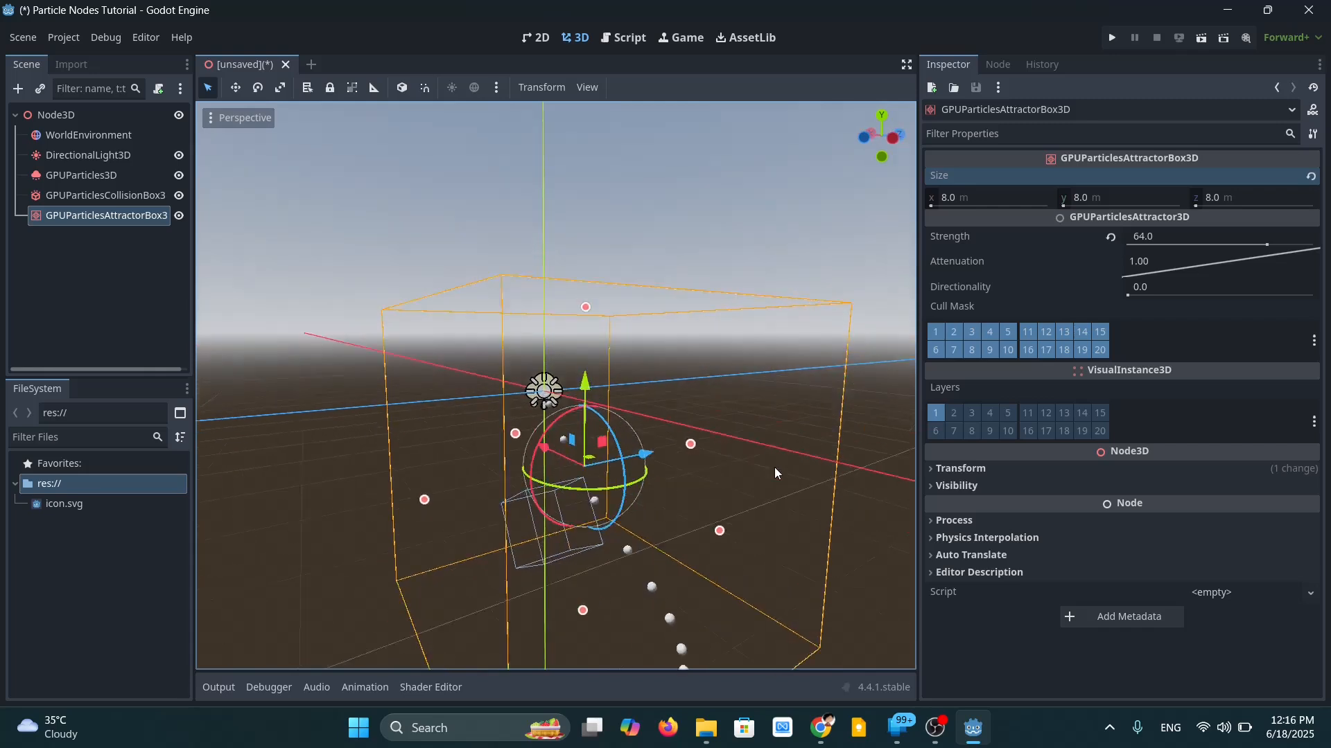
middle_drag(813, 468, 601, 489)
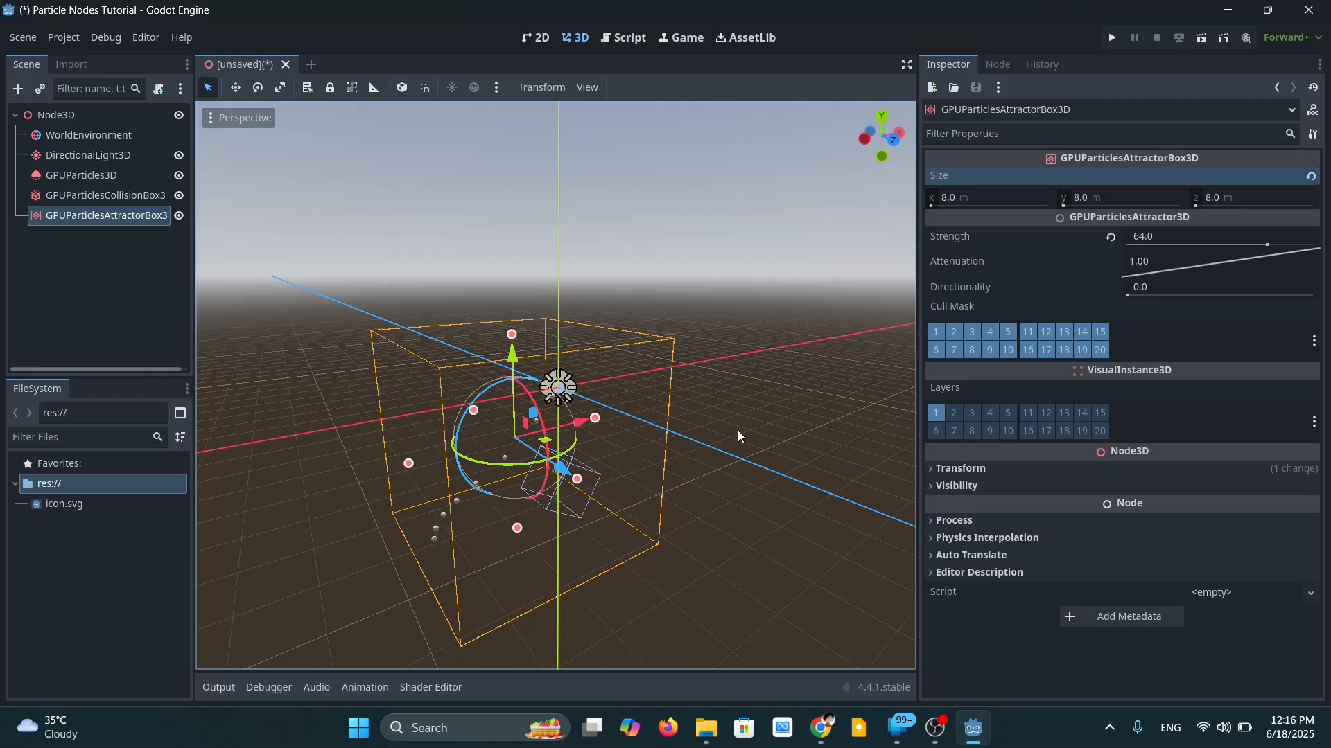
mouse_move(740, 402)
middle_down()
mouse_move(734, 415)
mouse_move(758, 389)
middle_up()
scroll(760, 390, up, 3)
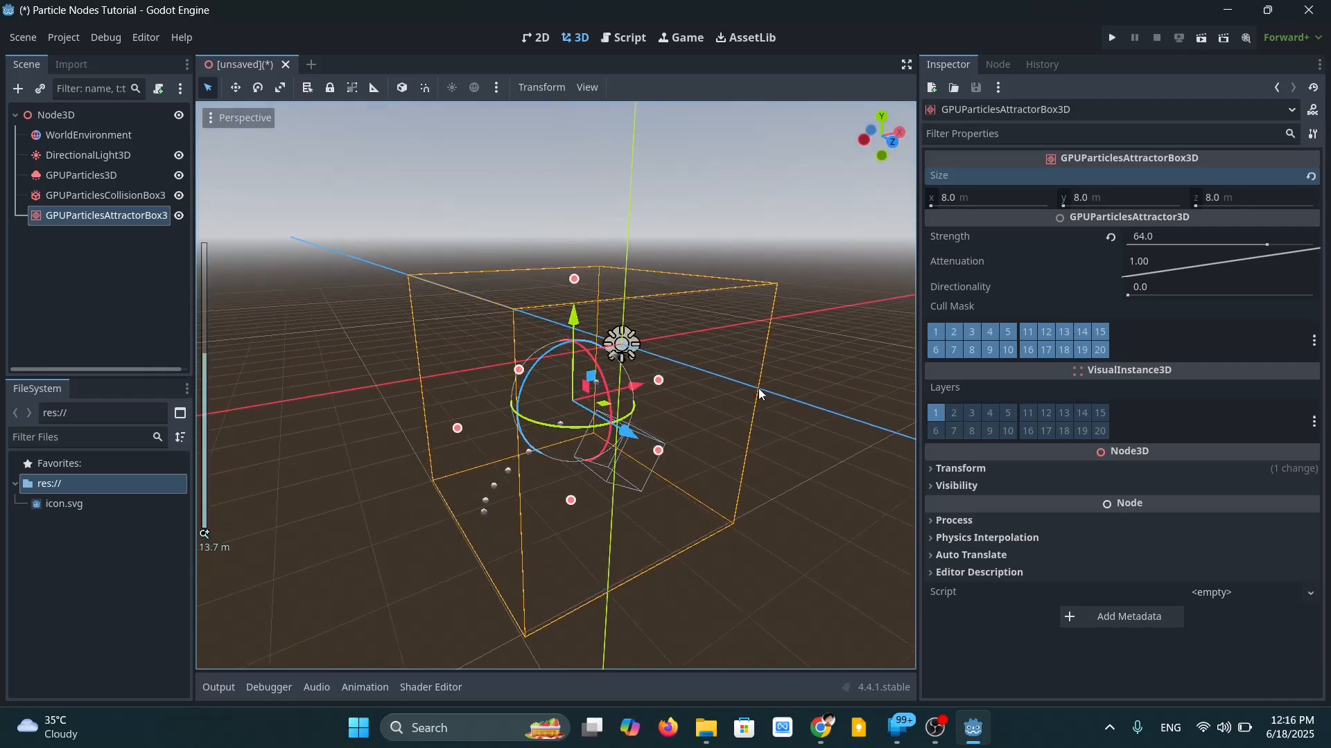